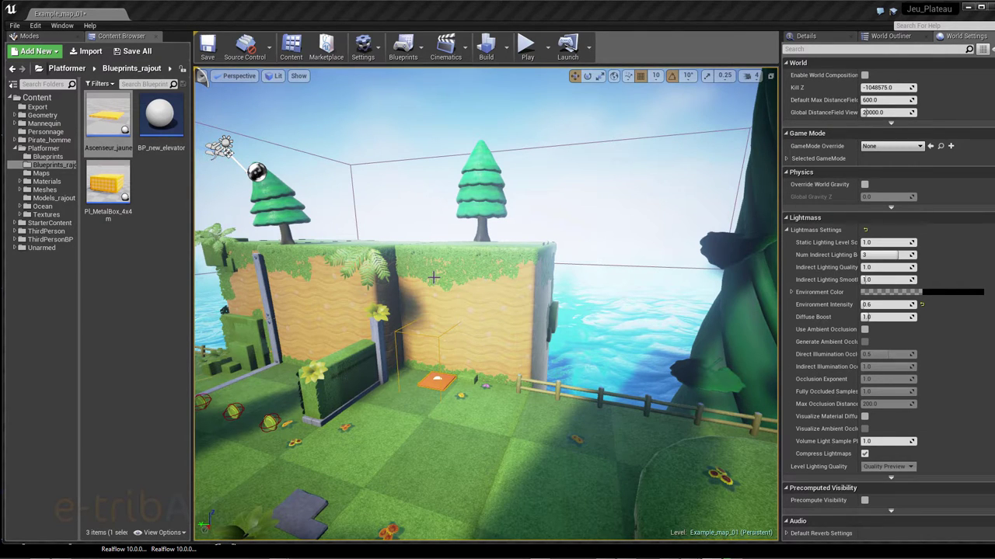
Step: Start Play and walk the character onto the orange platform to ride it up the sandy wall
{"action": "left_click", "coordinate": [526, 59]}
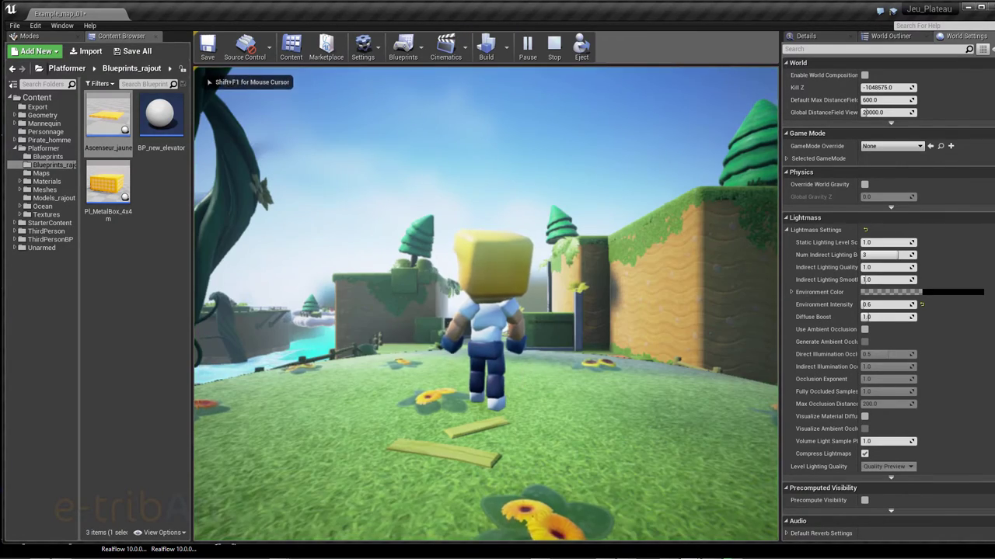
{"action": "key", "text": "w"}
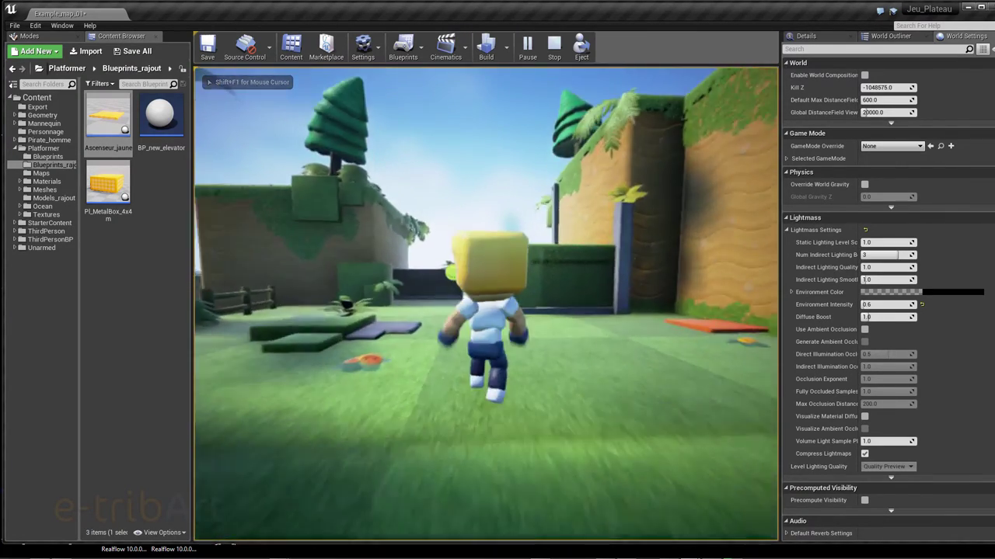
{"action": "key", "text": "w"}
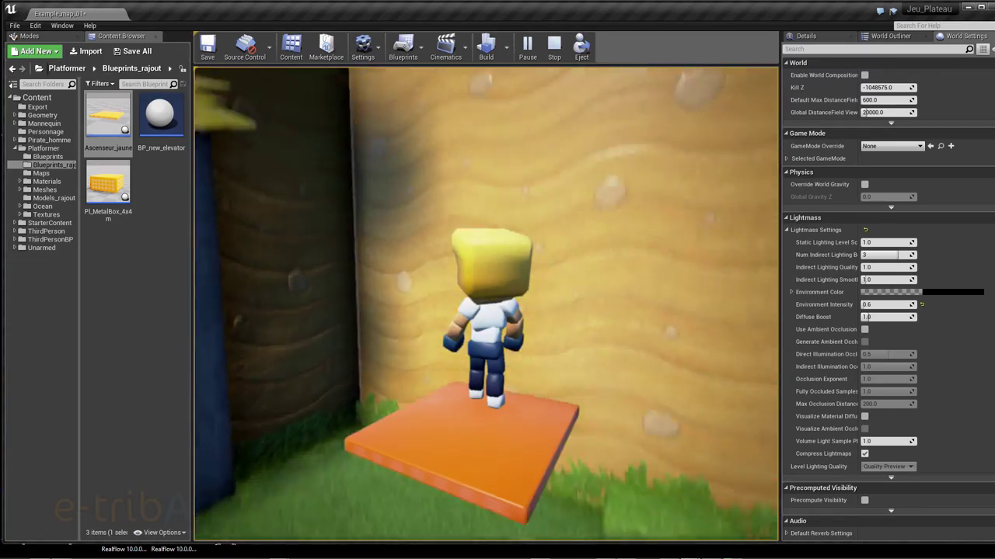
Step: Run the character around the level past the tree and fence, then stop the play session
{"action": "key", "text": "w"}
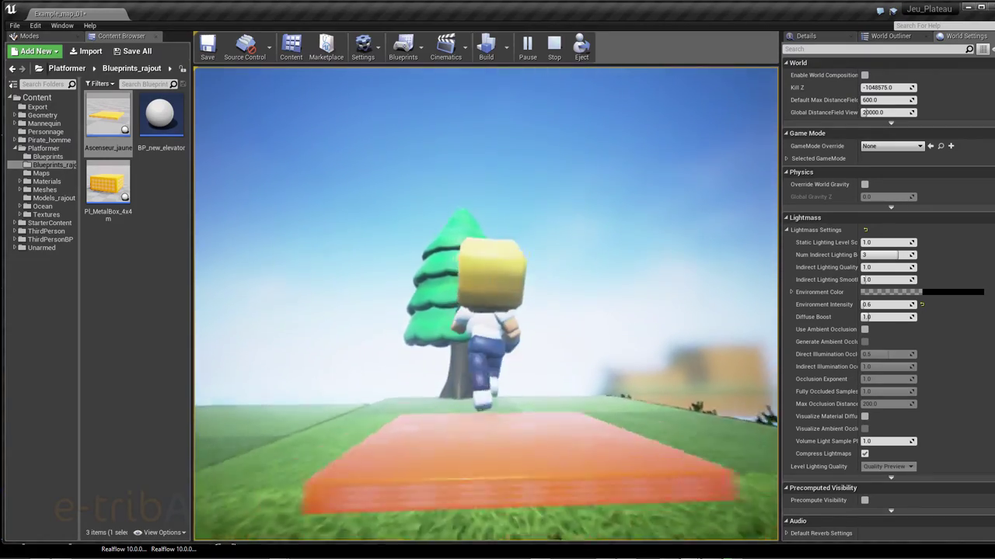
{"action": "key", "text": "s"}
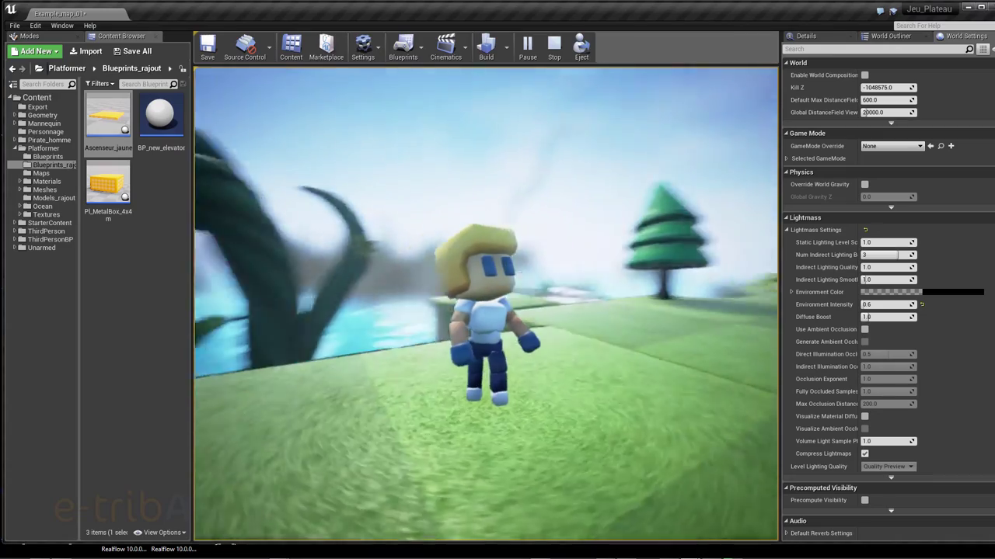
{"action": "key", "text": "w"}
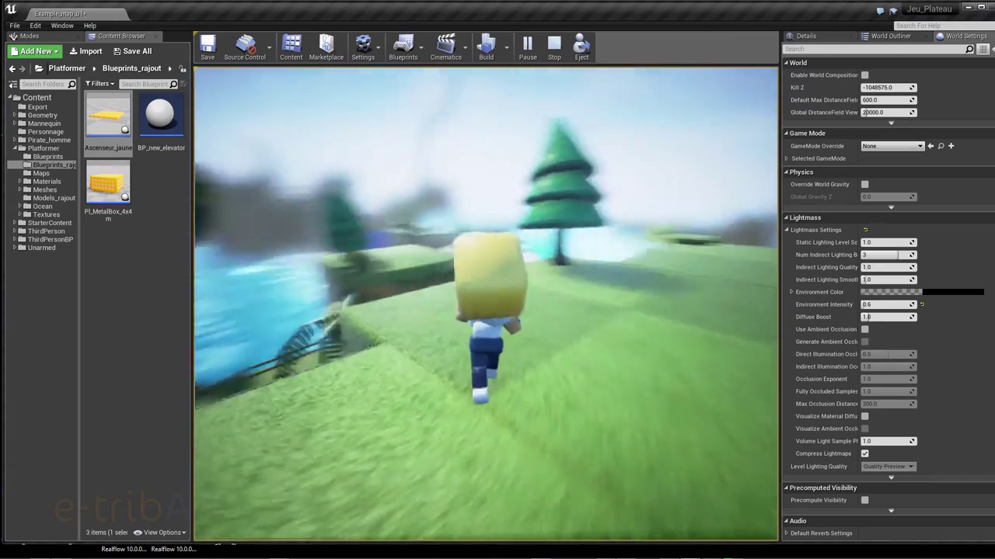
{"action": "key", "text": "s"}
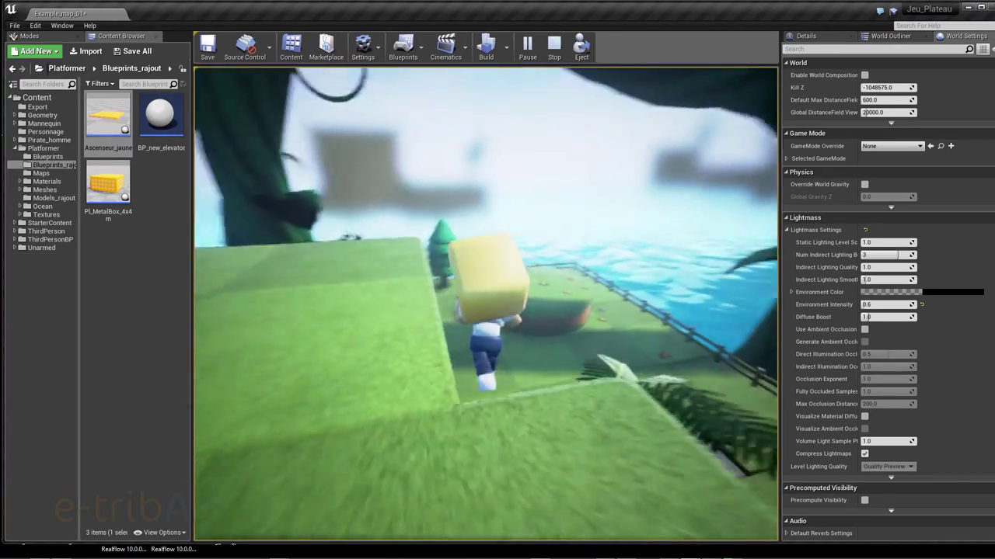
{"action": "key", "text": "w"}
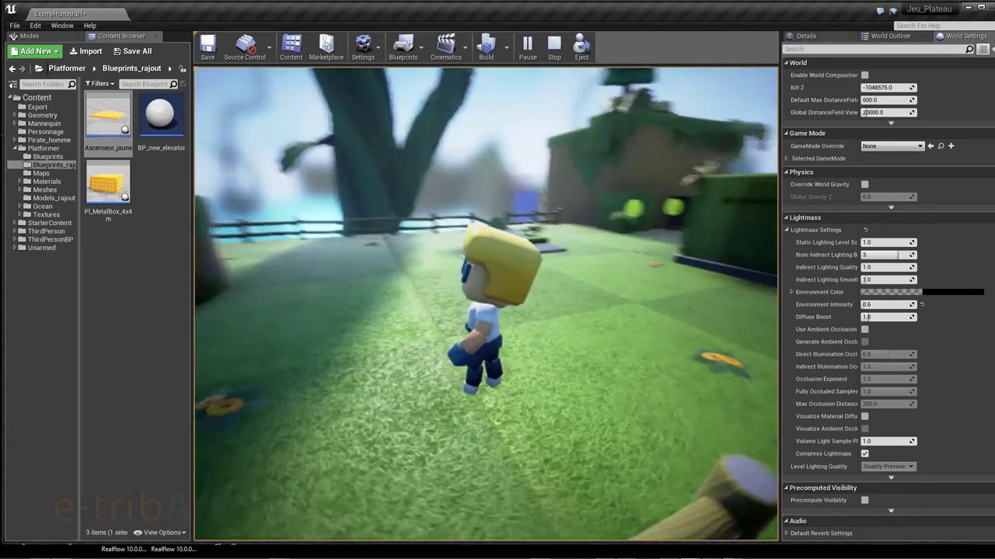
{"action": "key", "text": "s"}
{"action": "key", "text": "w"}
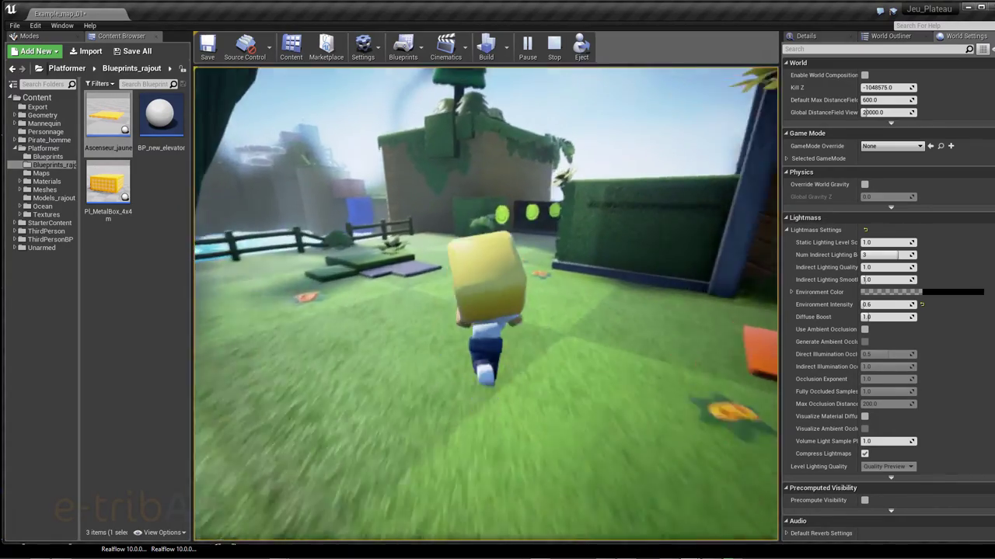
{"action": "key", "text": "a"}
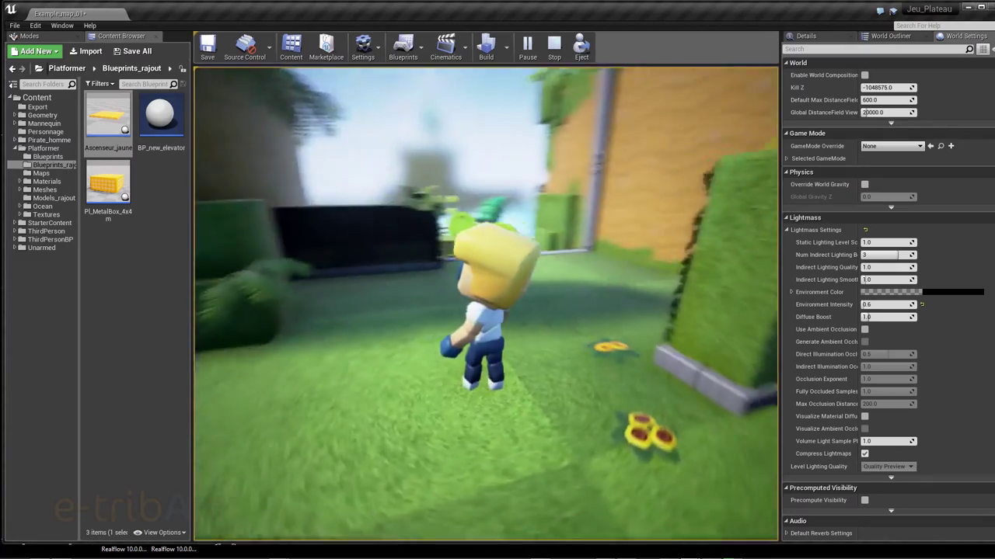
{"action": "key", "text": "w"}
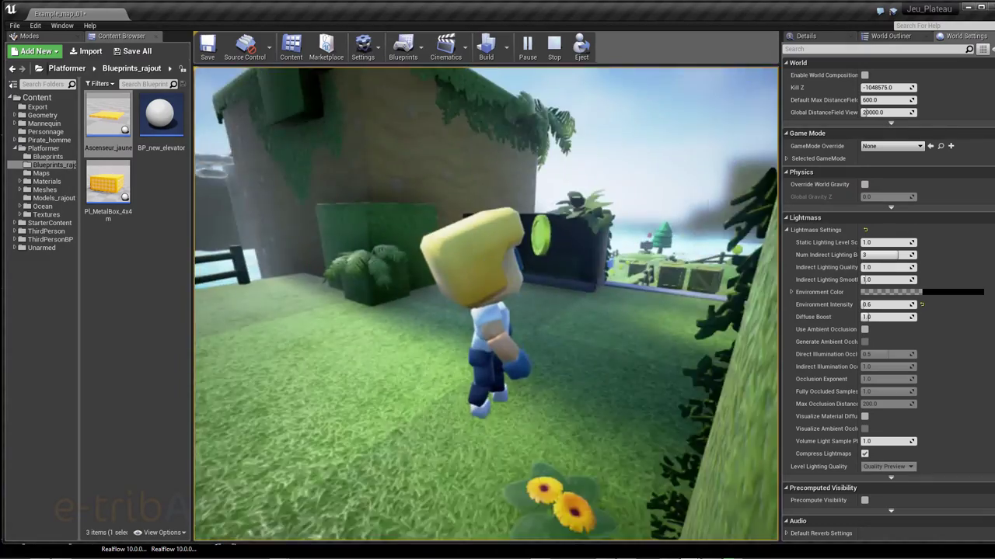
{"action": "key", "text": "s"}
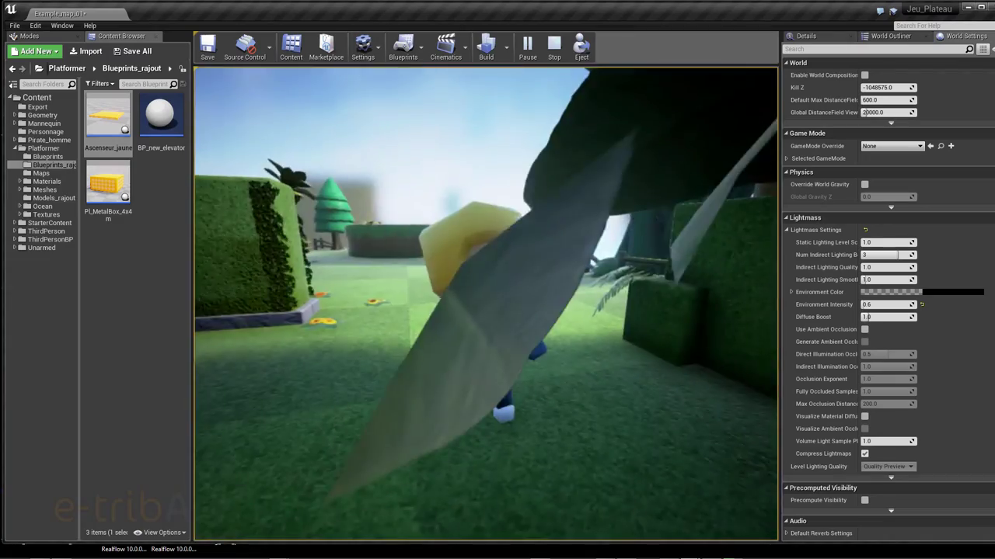
{"action": "key", "text": "w"}
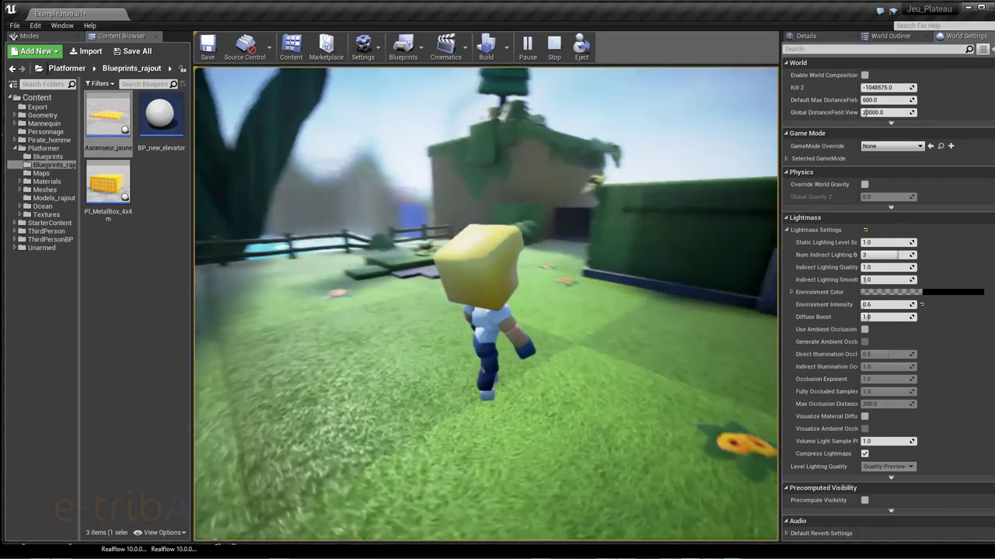
{"action": "key", "text": "Escape"}
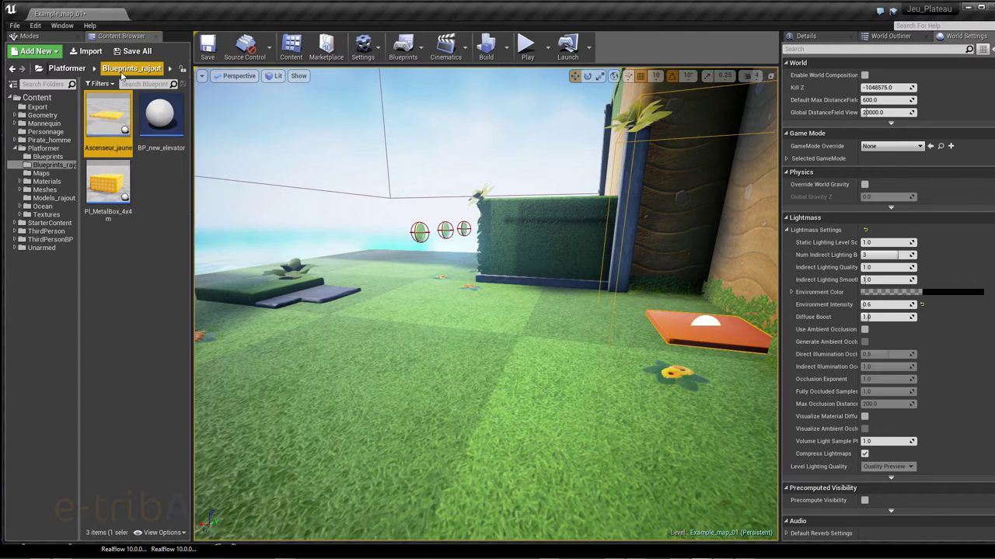
Step: Bring up the Ascenseur_jaune asset's context menu in the Content Browser and dismiss it unused
{"action": "mouse_move", "coordinate": [121, 128]}
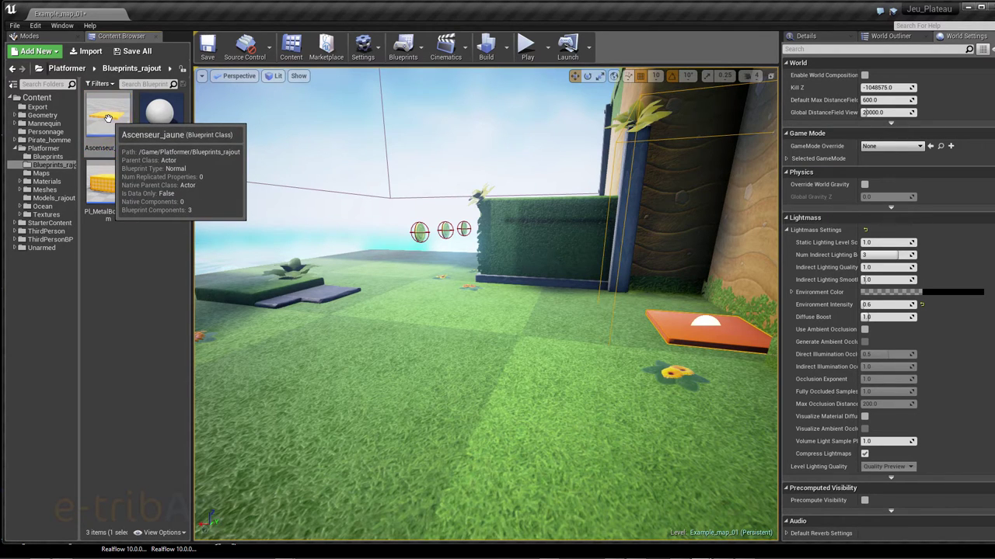
{"action": "right_click", "coordinate": [109, 119]}
{"action": "mouse_move", "coordinate": [202, 217]}
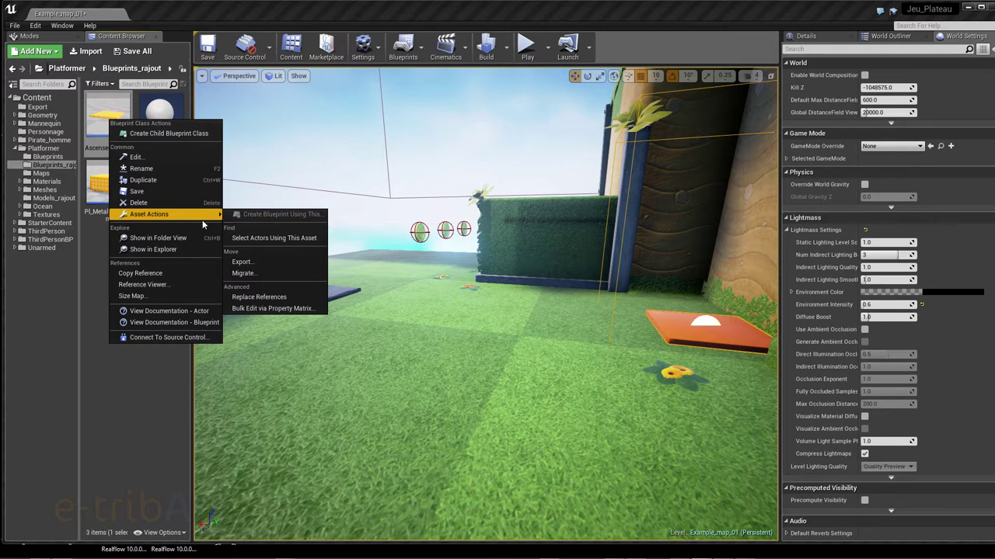
{"action": "left_click", "coordinate": [95, 144]}
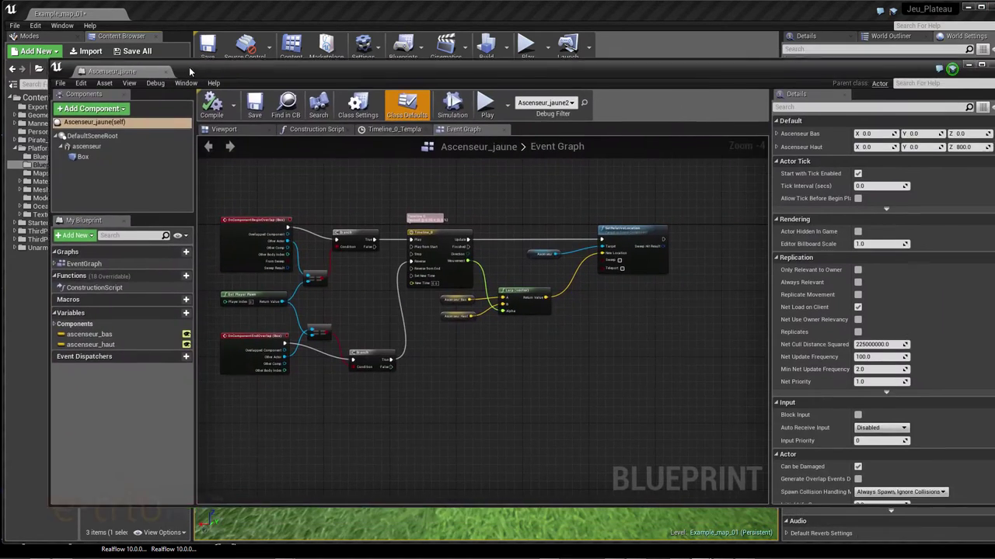
Step: Reposition the Blueprint window, select the ascenseur component and show the Viewport preview
{"action": "left_click_drag", "start_coordinate": [189, 71], "coordinate": [163, 60]}
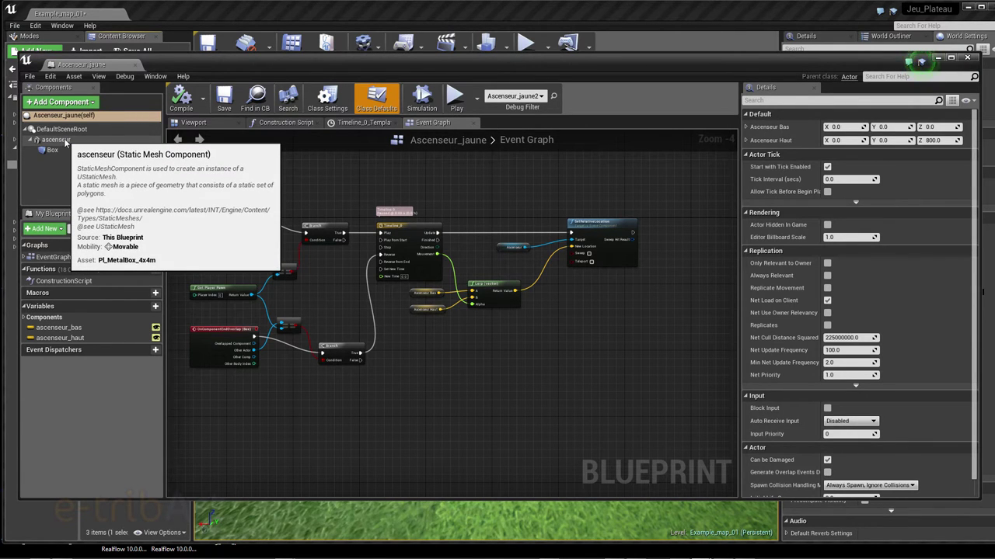
{"action": "left_click", "coordinate": [62, 140]}
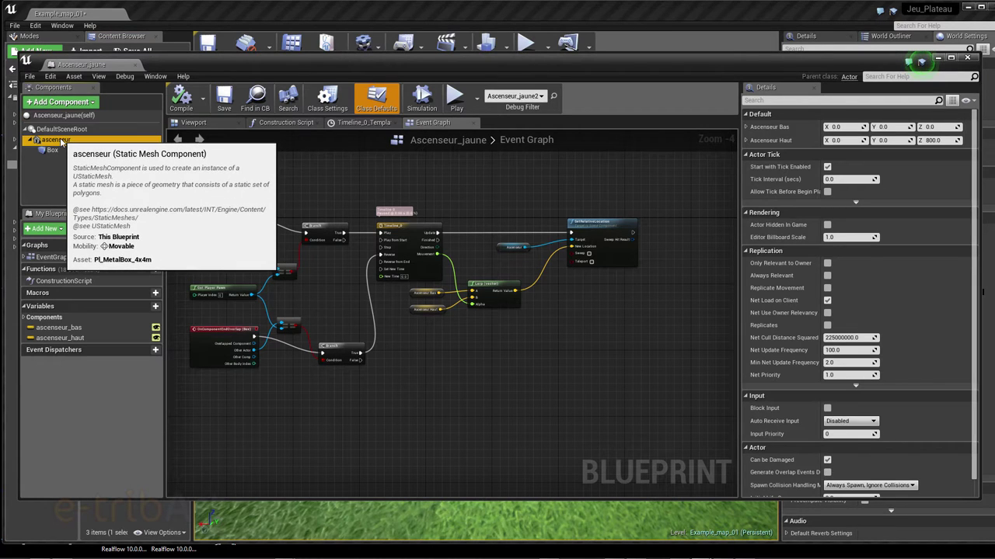
{"action": "left_click", "coordinate": [194, 122]}
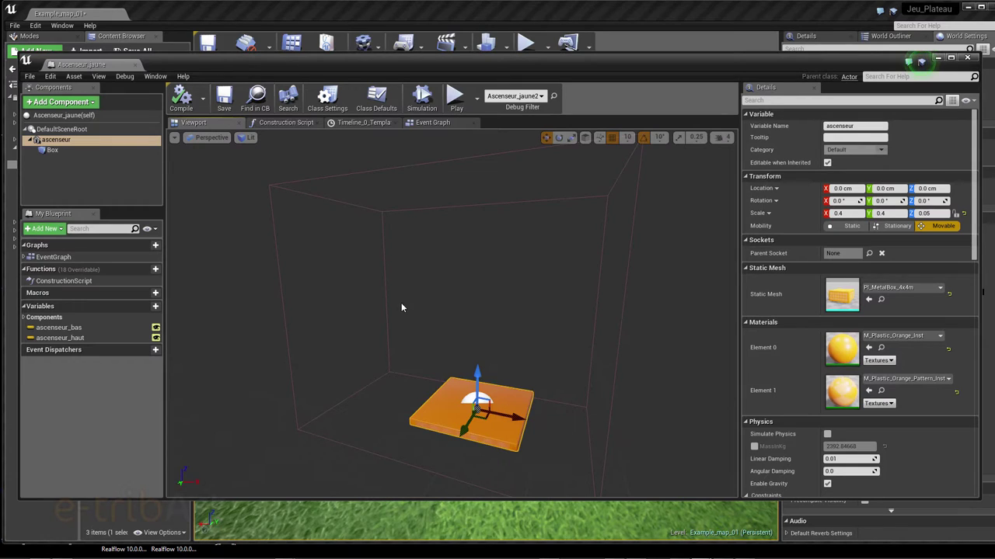
Step: Orbit the preview and inspect the Box collision and ascenseur mesh component properties
{"action": "left_click_drag", "start_coordinate": [401, 307], "coordinate": [401, 304]}
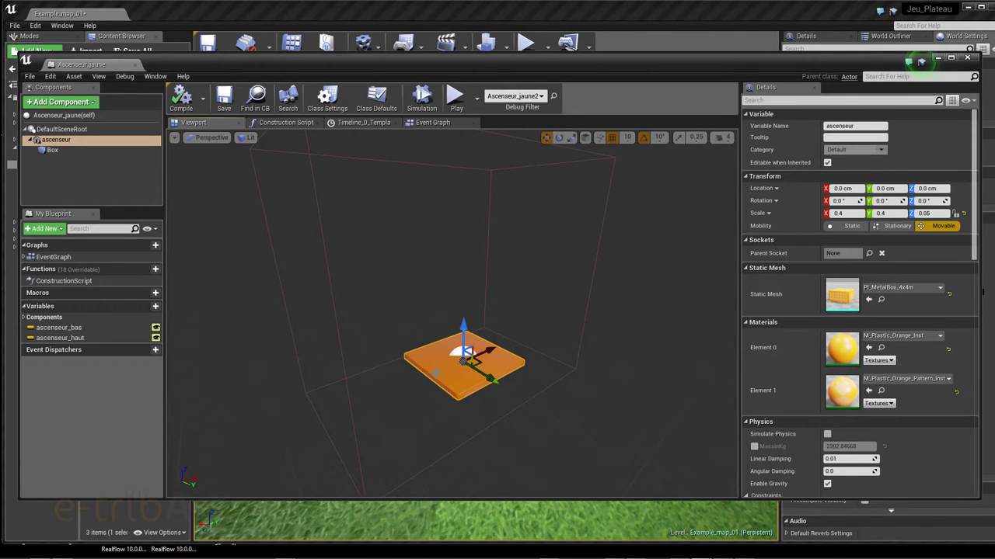
{"action": "left_click", "coordinate": [53, 150]}
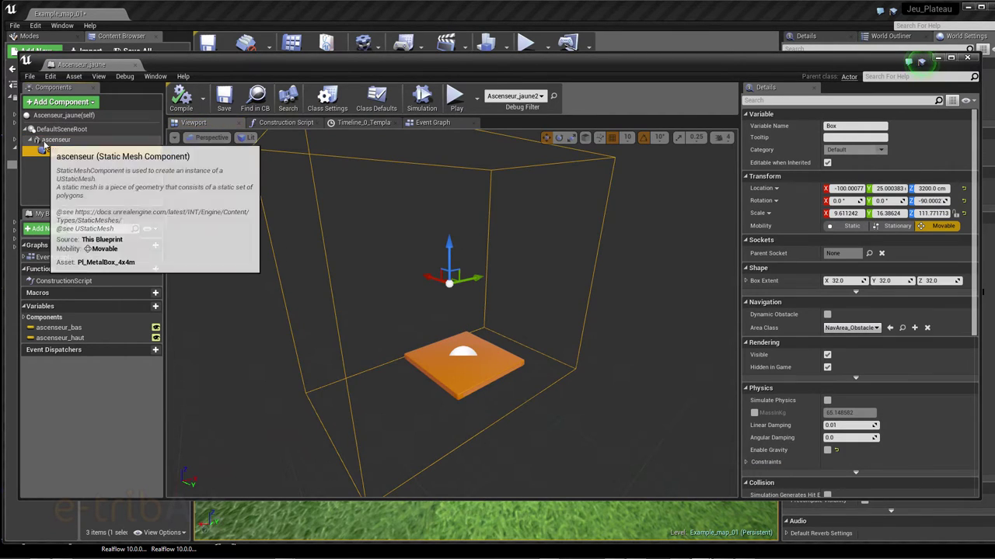
{"action": "left_click", "coordinate": [56, 140]}
Step: Scroll through the Add Component list, close it unused, and reselect the Box collision component
{"action": "left_click", "coordinate": [48, 104]}
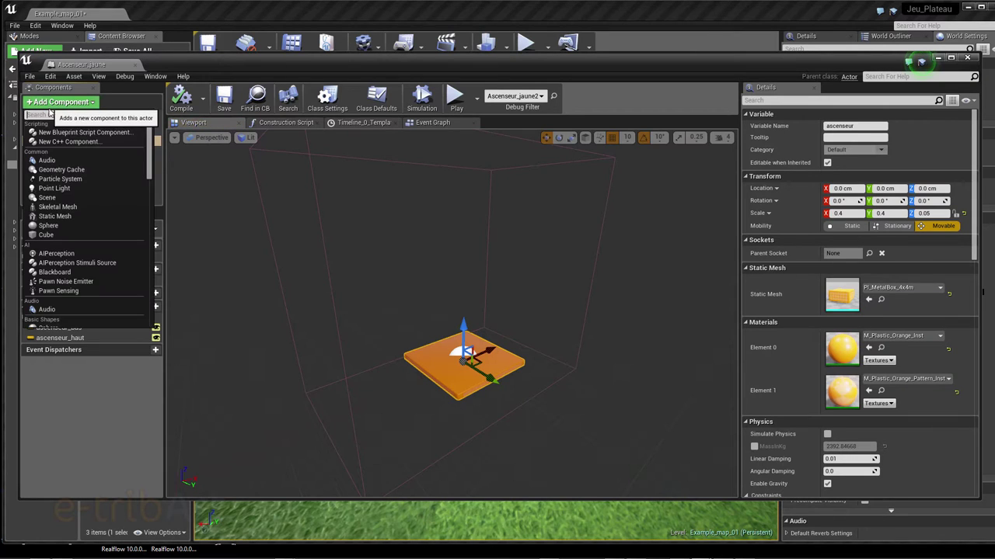
{"action": "scroll", "coordinate": [72, 304], "scroll_direction": "down", "scroll_amount": 2}
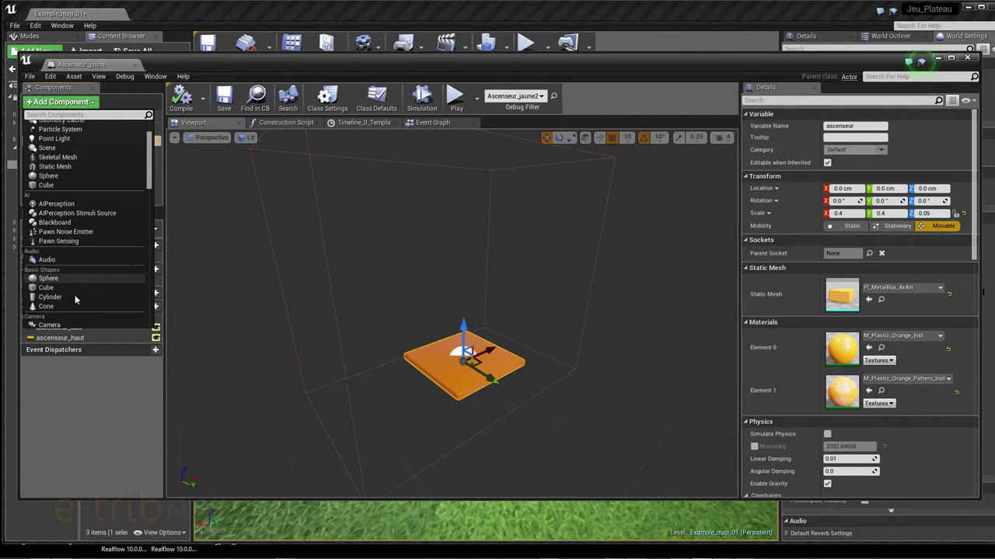
{"action": "scroll", "coordinate": [73, 305], "scroll_direction": "down", "scroll_amount": 2}
{"action": "scroll", "coordinate": [72, 304], "scroll_direction": "down", "scroll_amount": 2}
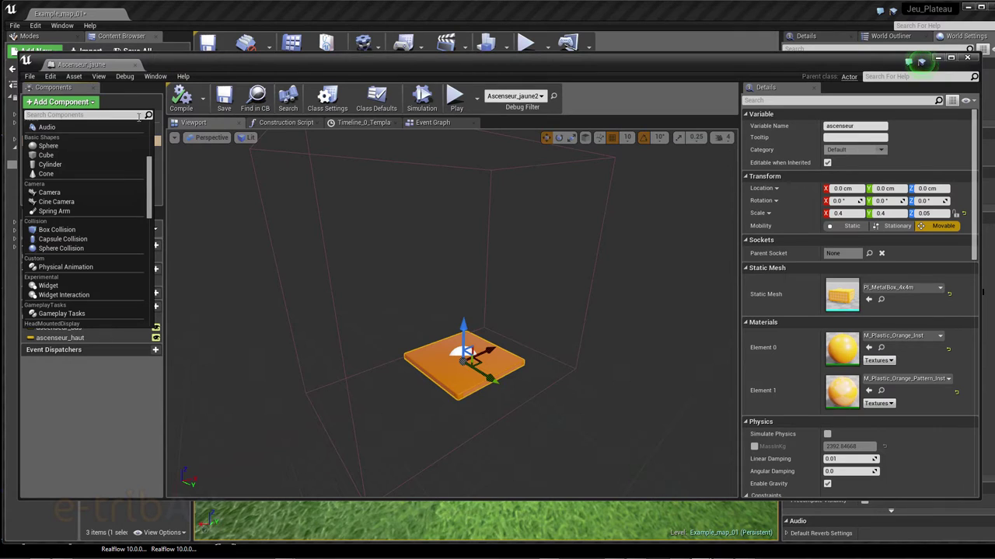
{"action": "scroll", "coordinate": [150, 155], "scroll_direction": "up", "scroll_amount": 3}
{"action": "scroll", "coordinate": [150, 155], "scroll_direction": "up", "scroll_amount": 3}
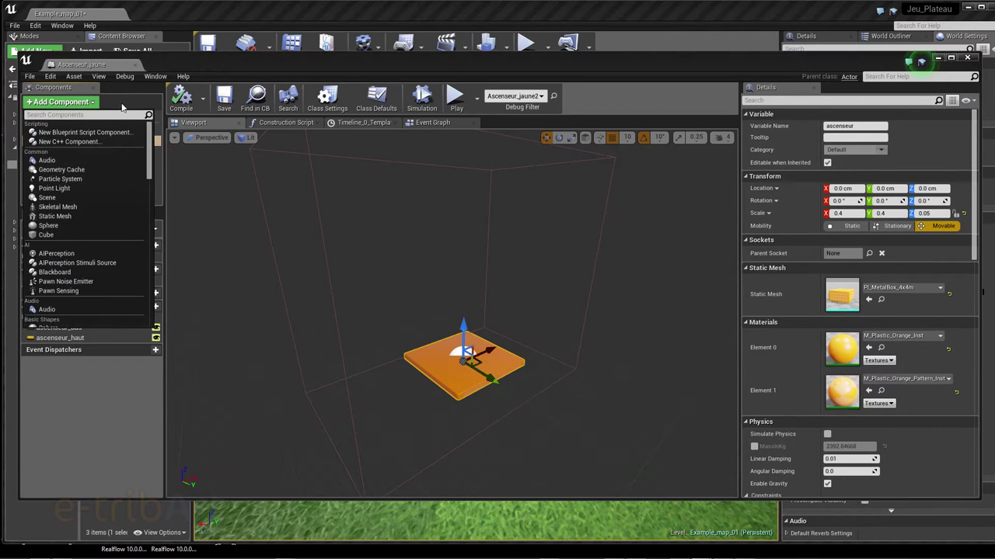
{"action": "left_click", "coordinate": [120, 103]}
{"action": "left_click", "coordinate": [51, 151]}
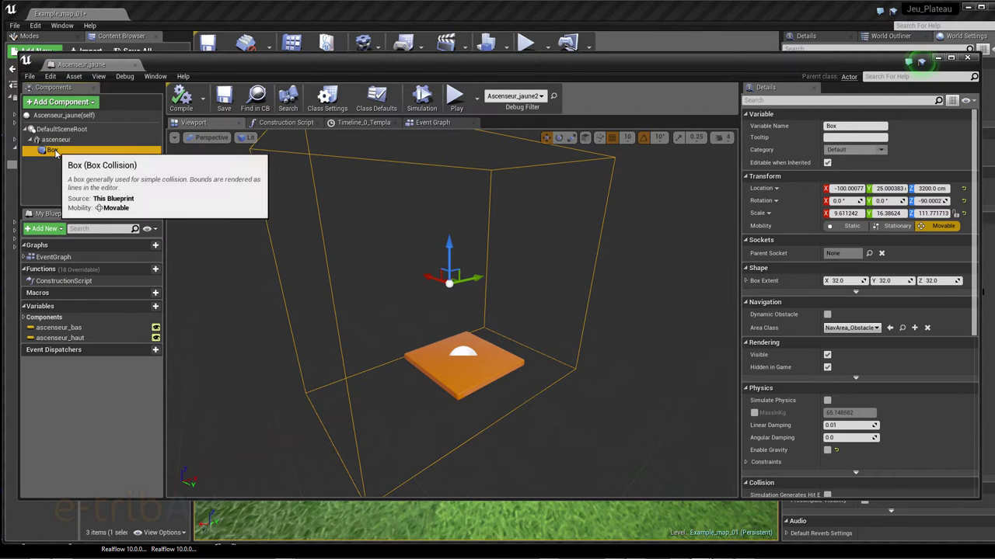
Step: Select ascenseur and review the Construction Script and Timeline_0 tabs before returning to the Event Graph
{"action": "left_click", "coordinate": [55, 141]}
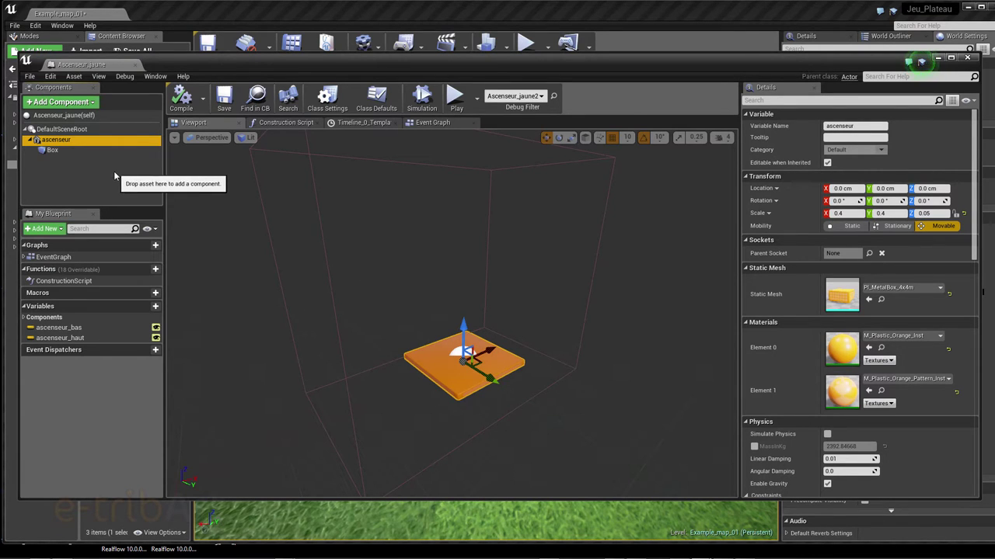
{"action": "left_click", "coordinate": [272, 125]}
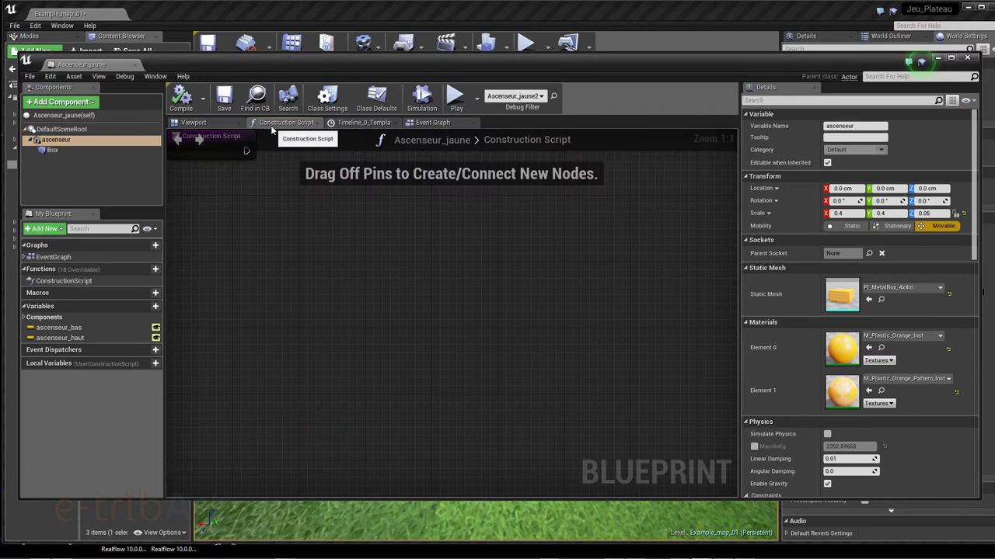
{"action": "left_click", "coordinate": [350, 122]}
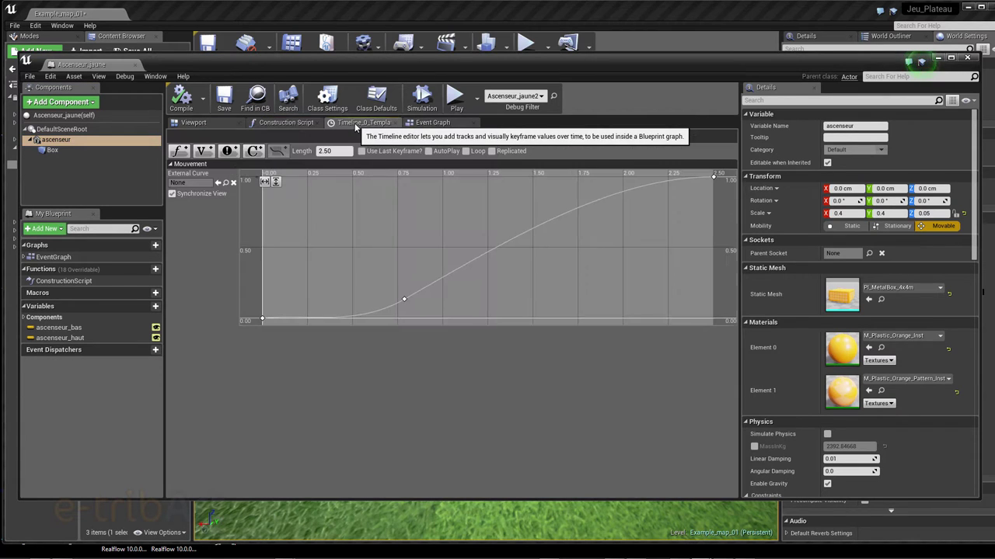
{"action": "left_click", "coordinate": [414, 124]}
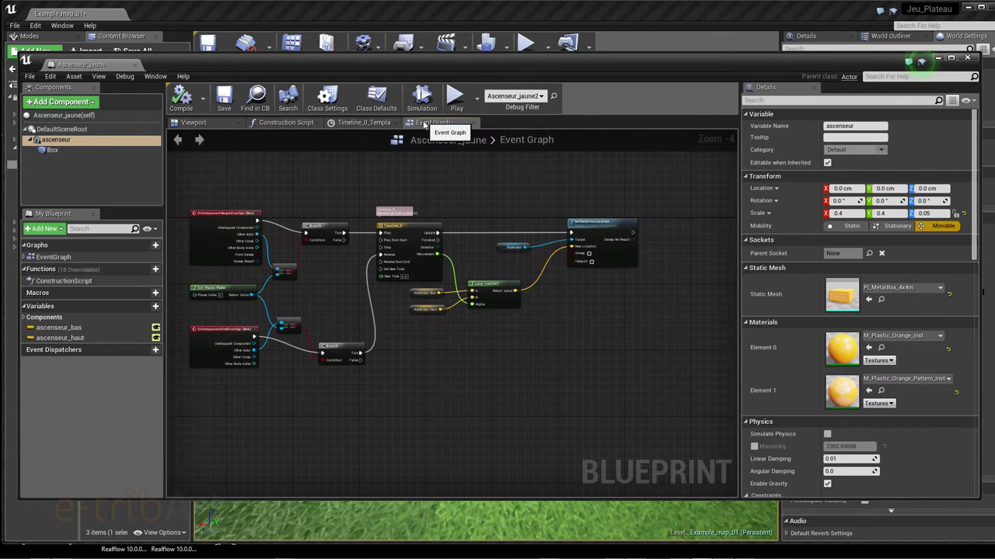
Step: Pan to the three disabled event nodes at the graph's left, box-select them and delete them
{"action": "right_click_drag", "start_coordinate": [465, 254], "coordinate": [527, 261]}
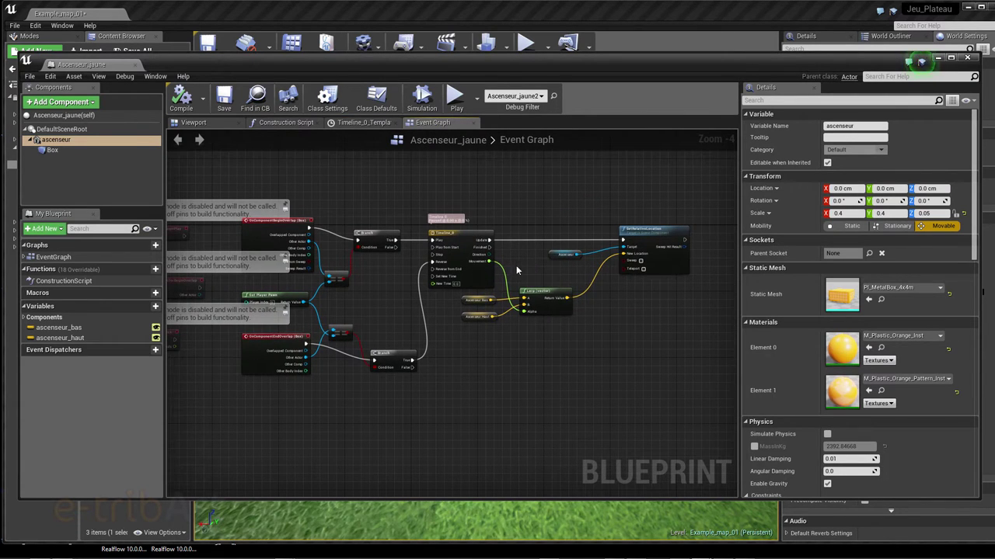
{"action": "right_click_drag", "start_coordinate": [344, 218], "coordinate": [484, 208]}
{"action": "left_click_drag", "start_coordinate": [225, 176], "coordinate": [361, 354]}
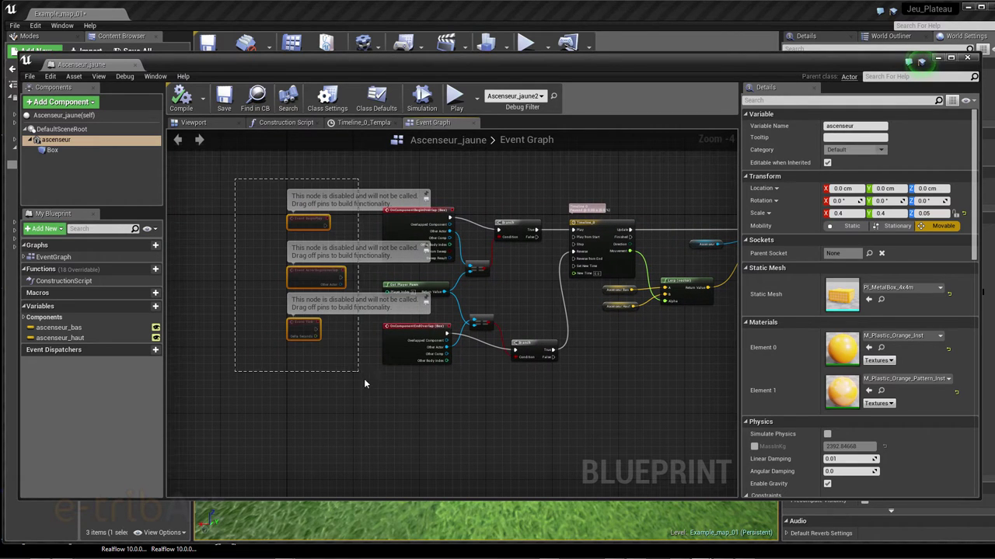
{"action": "left_click_drag", "start_coordinate": [314, 274], "coordinate": [167, 290]}
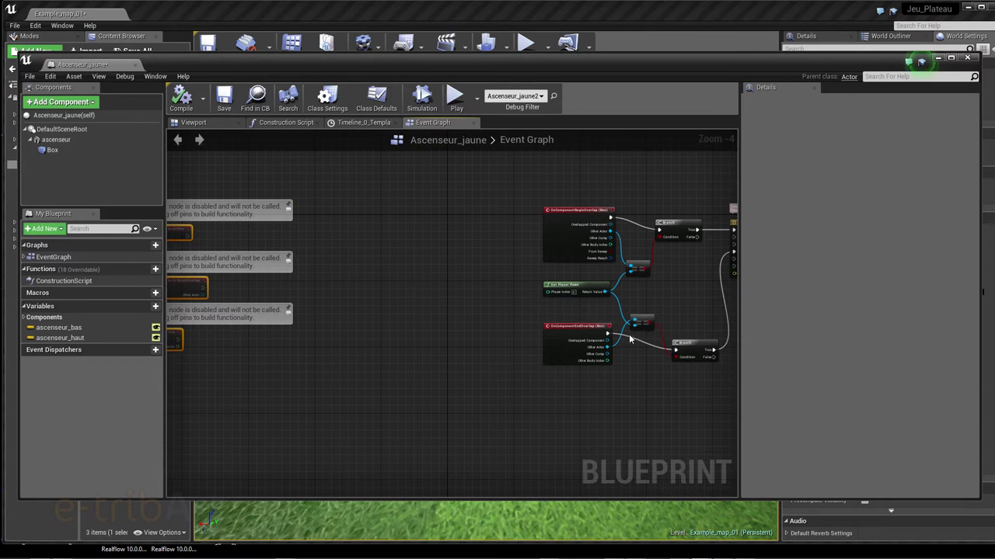
{"action": "key", "text": "Delete"}
{"action": "mouse_move", "coordinate": [577, 377]}
{"action": "right_mouse_down"}
{"action": "mouse_move", "coordinate": [345, 359]}
{"action": "mouse_move", "coordinate": [428, 448]}
{"action": "right_mouse_up"}
{"action": "scroll", "coordinate": [345, 360], "scroll_direction": "up", "scroll_amount": 1}
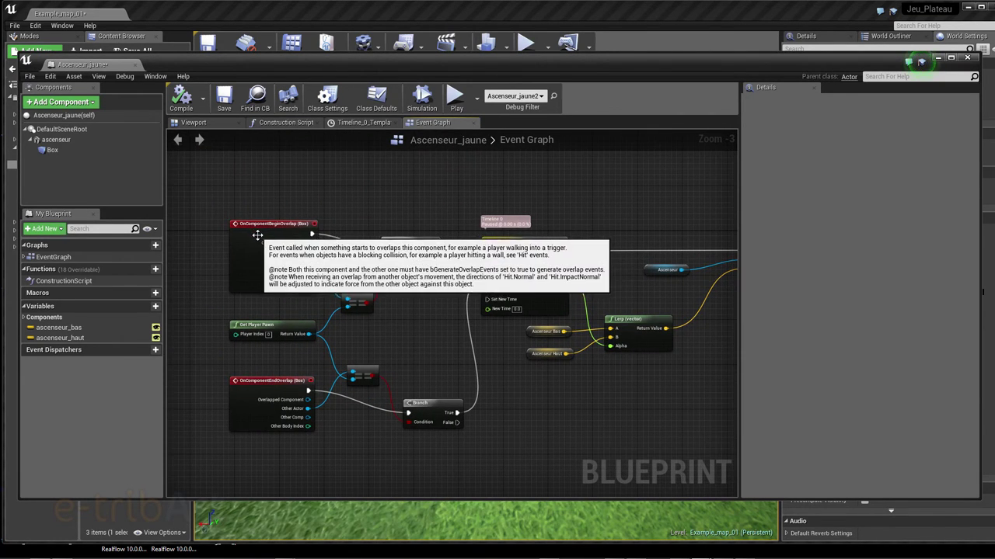
{"action": "scroll", "coordinate": [264, 237], "scroll_direction": "up", "scroll_amount": 2}
{"action": "scroll", "coordinate": [264, 253], "scroll_direction": "up", "scroll_amount": 1}
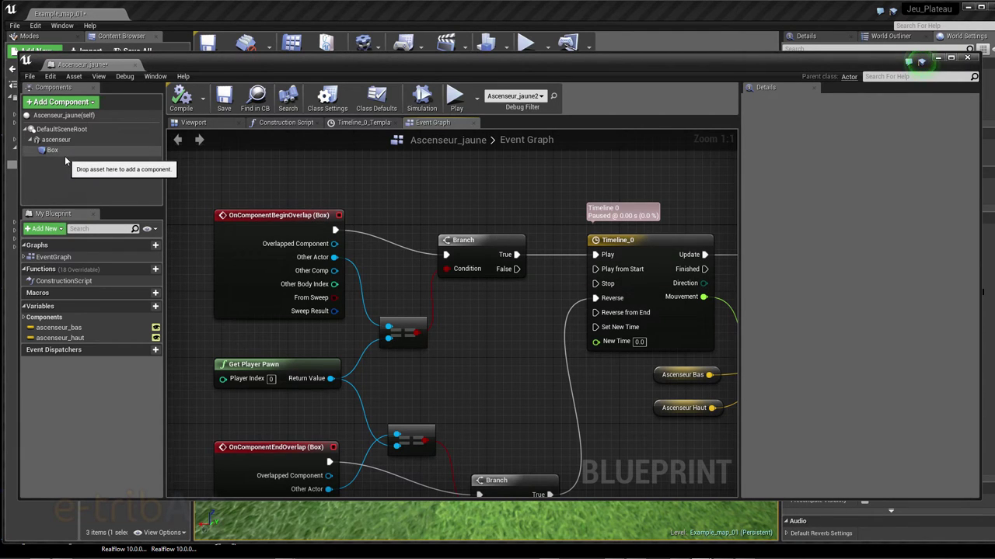
{"action": "mouse_move", "coordinate": [316, 224]}
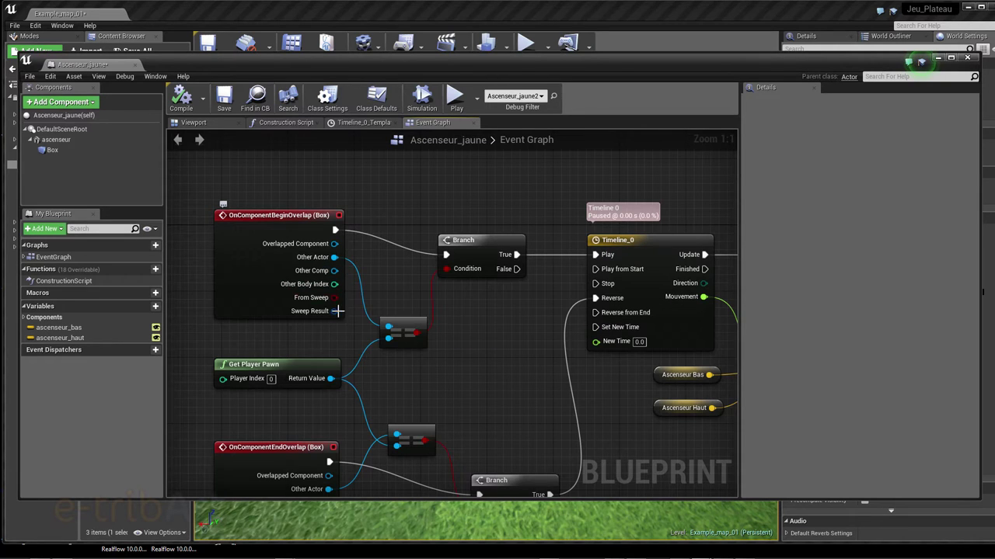
{"action": "right_click_drag", "start_coordinate": [297, 423], "coordinate": [289, 336]}
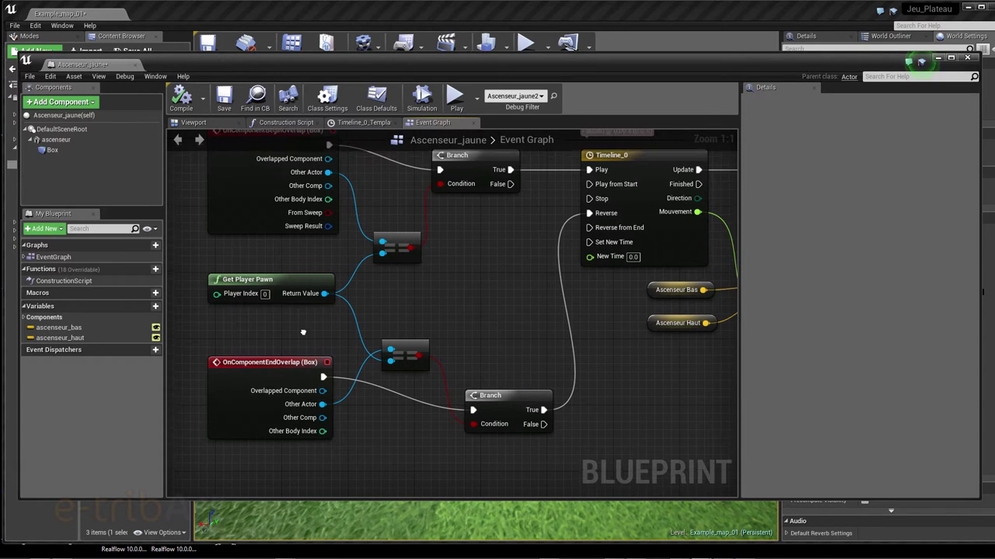
Step: Nudge the lower Branch node slightly left, then pan and zoom out to Zoom -1
{"action": "right_click_drag", "start_coordinate": [303, 335], "coordinate": [312, 370]}
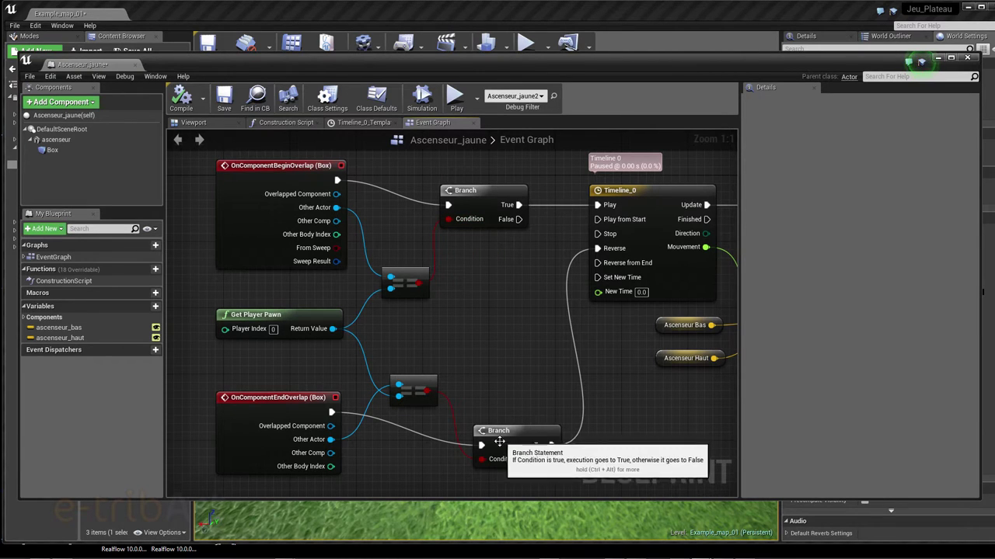
{"action": "left_click_drag", "start_coordinate": [499, 433], "coordinate": [480, 433]}
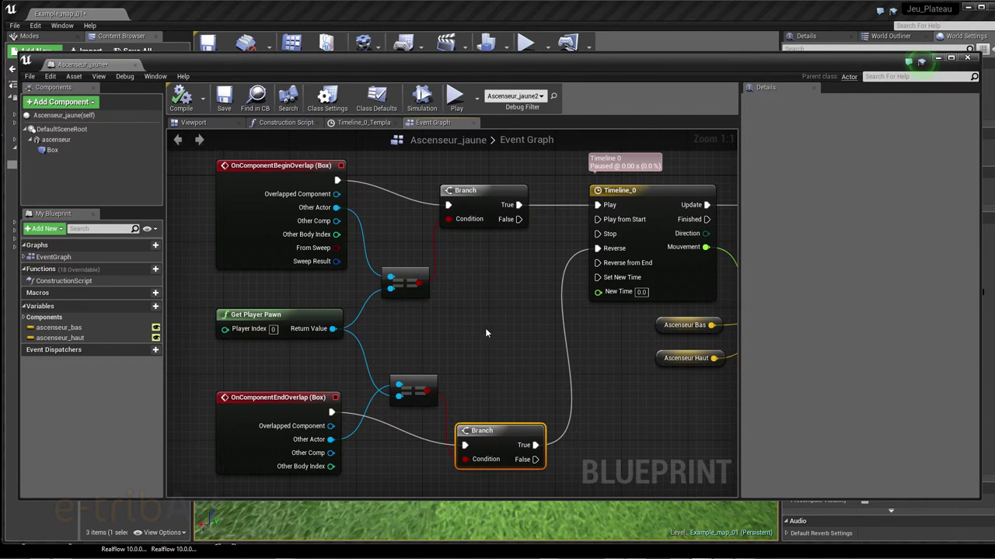
{"action": "right_click_drag", "start_coordinate": [486, 332], "coordinate": [451, 330]}
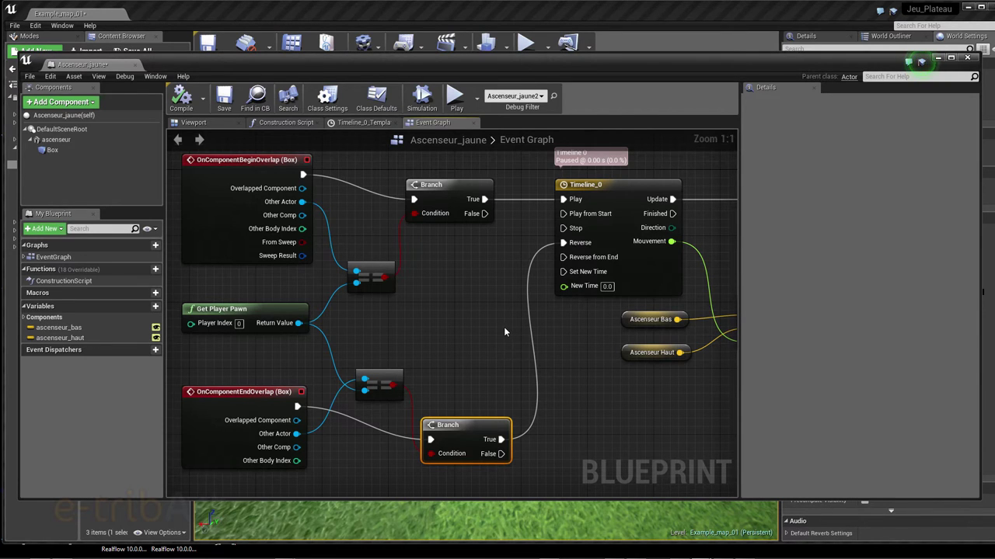
{"action": "scroll", "coordinate": [502, 324], "scroll_direction": "down", "scroll_amount": 1}
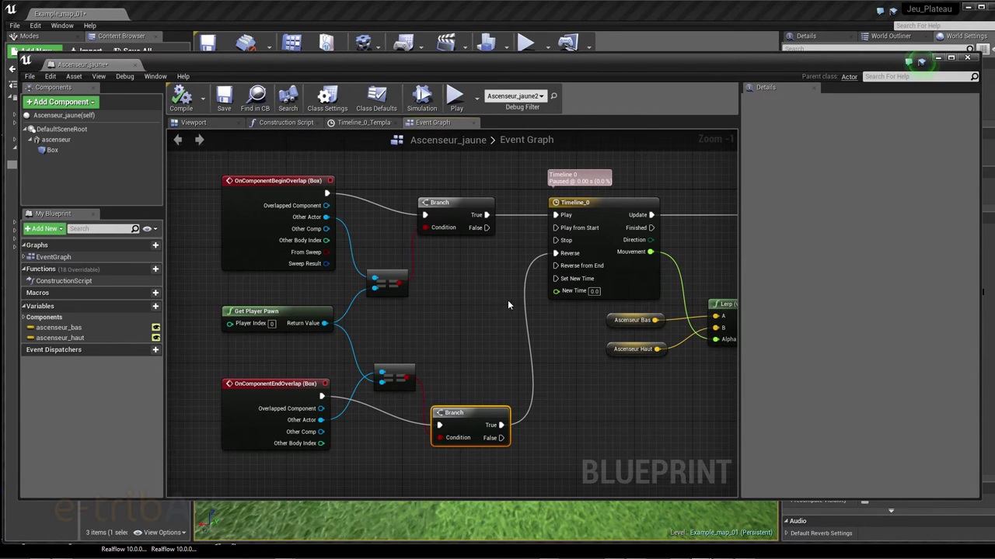
Step: Pan across the Event Graph to review the Lerp, Ascenseur variable and SetRelativeLocation nodes
{"action": "mouse_move", "coordinate": [507, 305]}
{"action": "right_mouse_down"}
{"action": "mouse_move", "coordinate": [404, 305]}
{"action": "mouse_move", "coordinate": [449, 305]}
{"action": "right_mouse_up"}
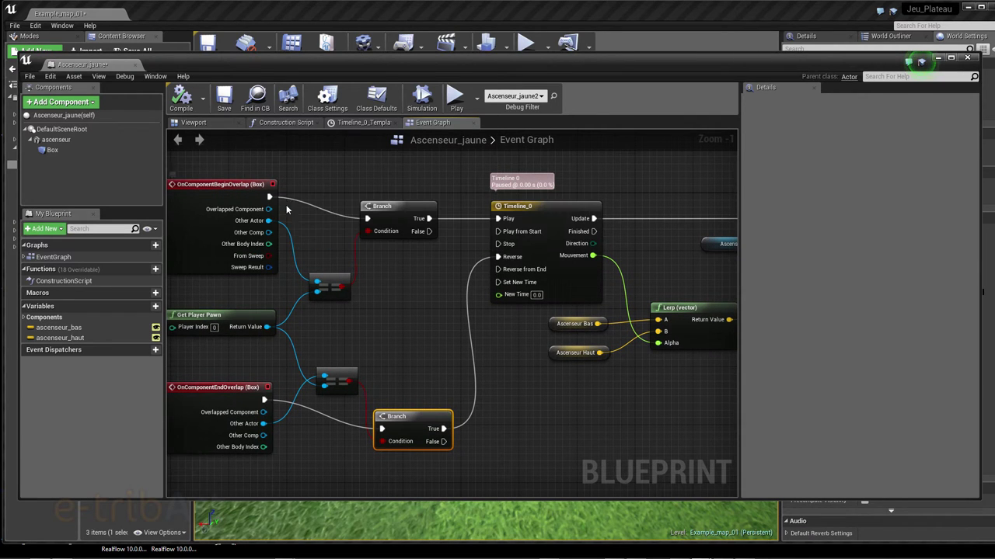
{"action": "right_click_drag", "start_coordinate": [443, 266], "coordinate": [279, 276]}
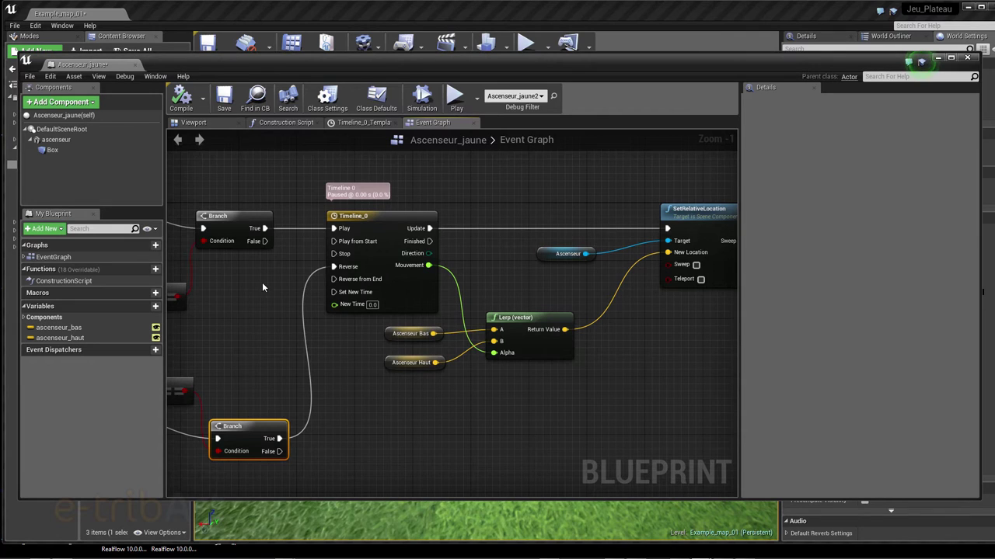
{"action": "right_click_drag", "start_coordinate": [262, 283], "coordinate": [471, 267]}
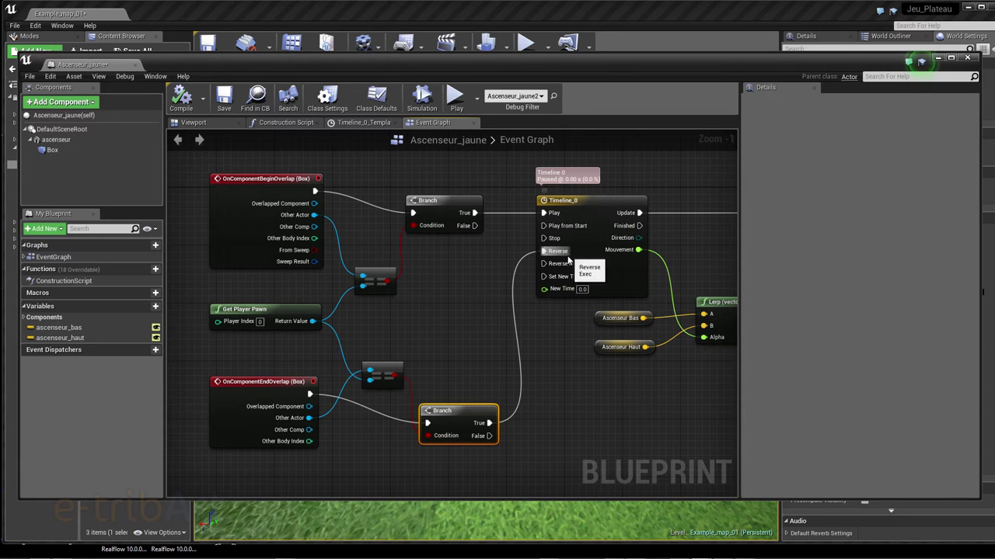
{"action": "right_click_drag", "start_coordinate": [570, 352], "coordinate": [431, 338]}
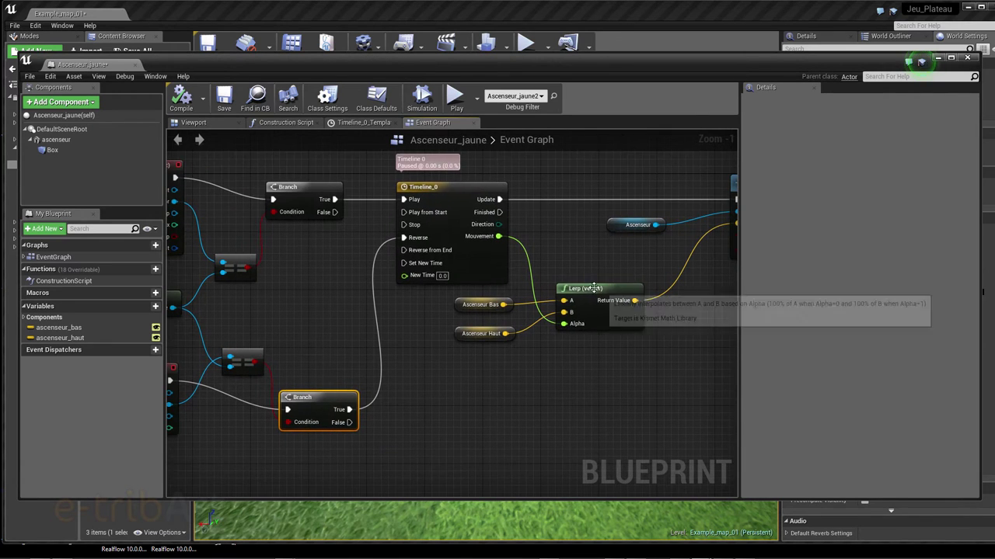
{"action": "right_click_drag", "start_coordinate": [633, 357], "coordinate": [568, 383]}
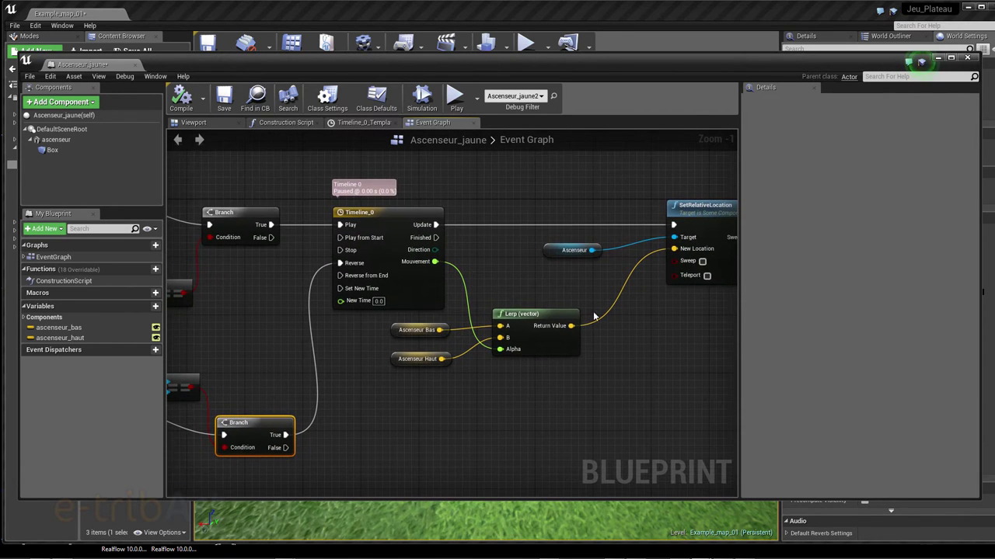
{"action": "right_click_drag", "start_coordinate": [659, 300], "coordinate": [621, 313]}
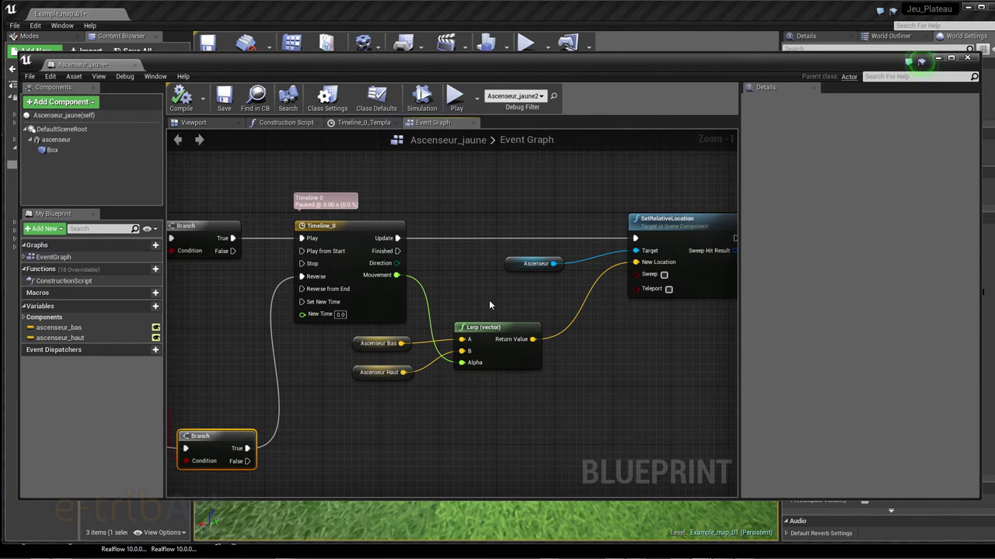
{"action": "right_click_drag", "start_coordinate": [489, 302], "coordinate": [666, 286]}
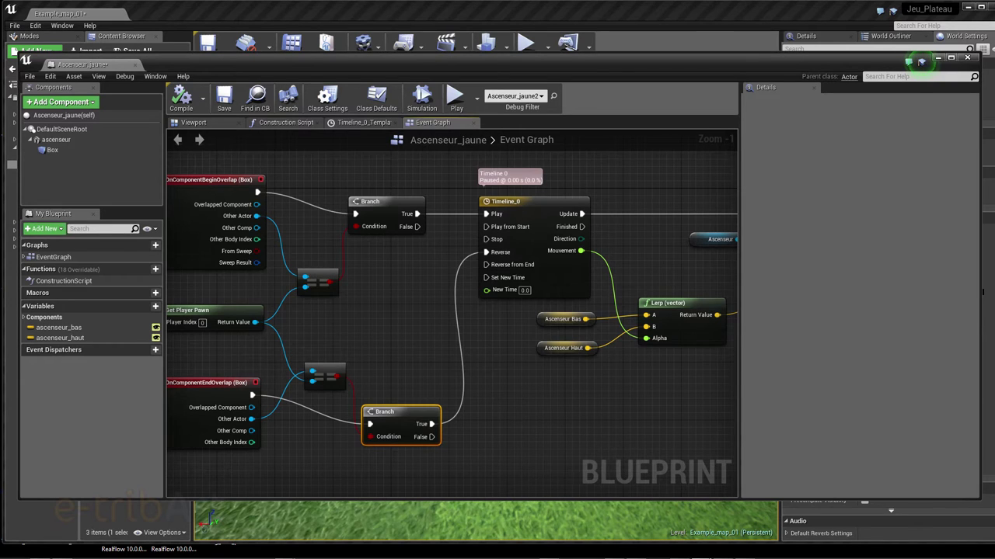
Step: Nudge the upper Branch and Timeline_0 nodes upward so the top row lines up
{"action": "right_click_drag", "start_coordinate": [462, 378], "coordinate": [445, 402]}
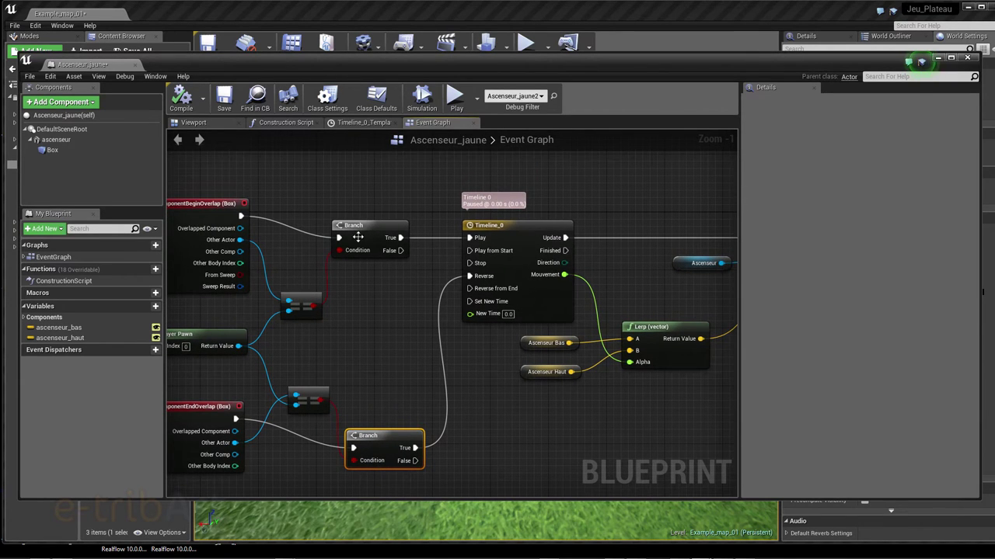
{"action": "left_click_drag", "start_coordinate": [357, 237], "coordinate": [357, 230]}
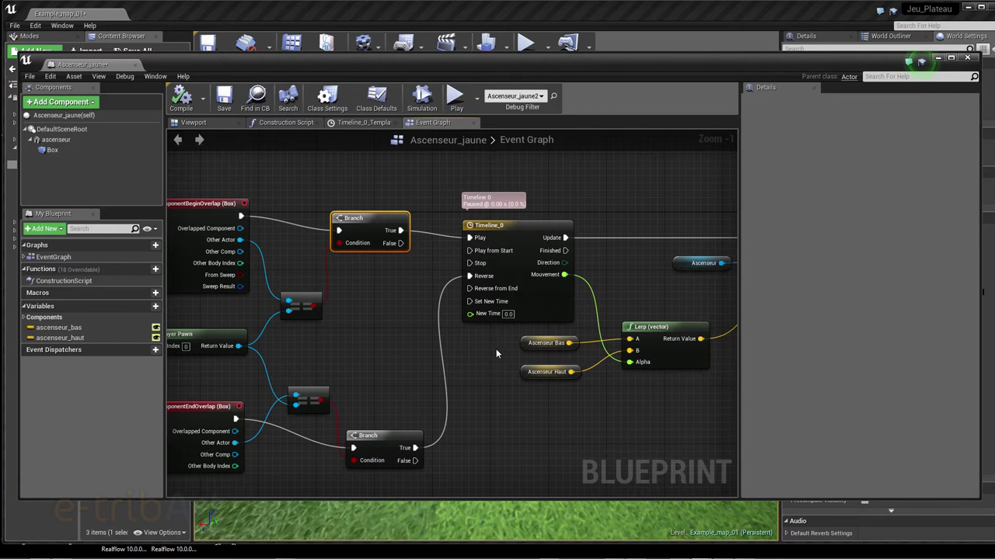
{"action": "mouse_move", "coordinate": [495, 349]}
{"action": "right_mouse_down"}
{"action": "mouse_move", "coordinate": [561, 335]}
{"action": "mouse_move", "coordinate": [385, 367]}
{"action": "right_mouse_up"}
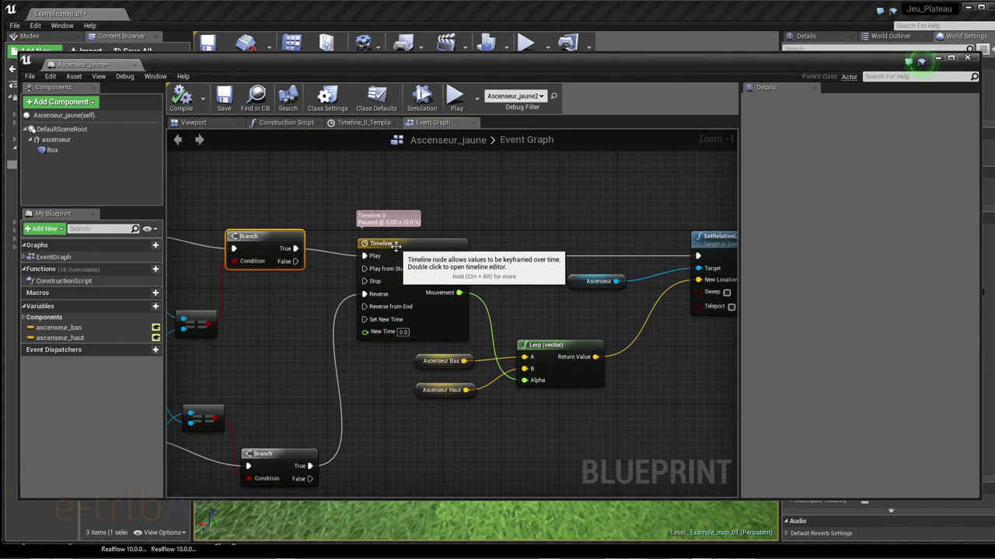
{"action": "left_click_drag", "start_coordinate": [394, 250], "coordinate": [396, 243]}
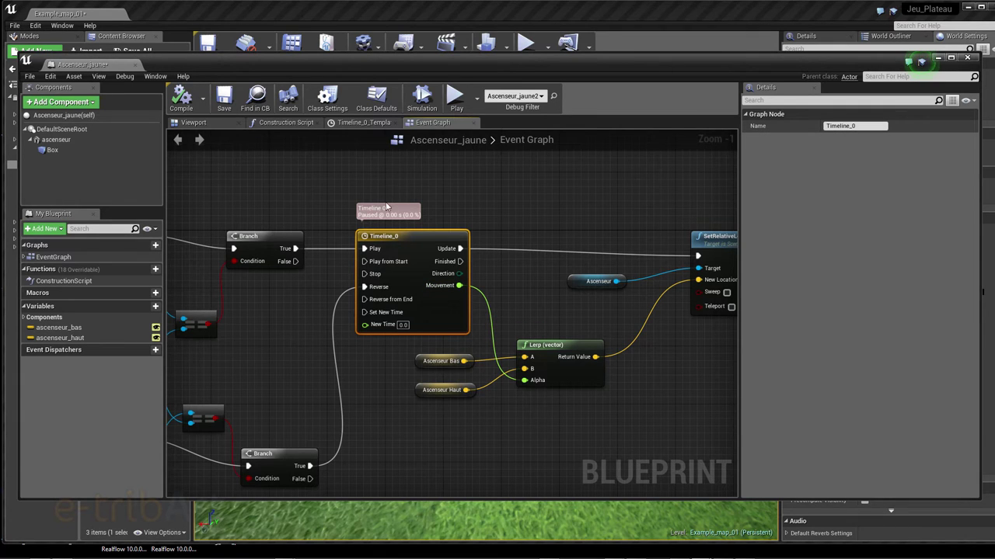
{"action": "double_click", "coordinate": [388, 236]}
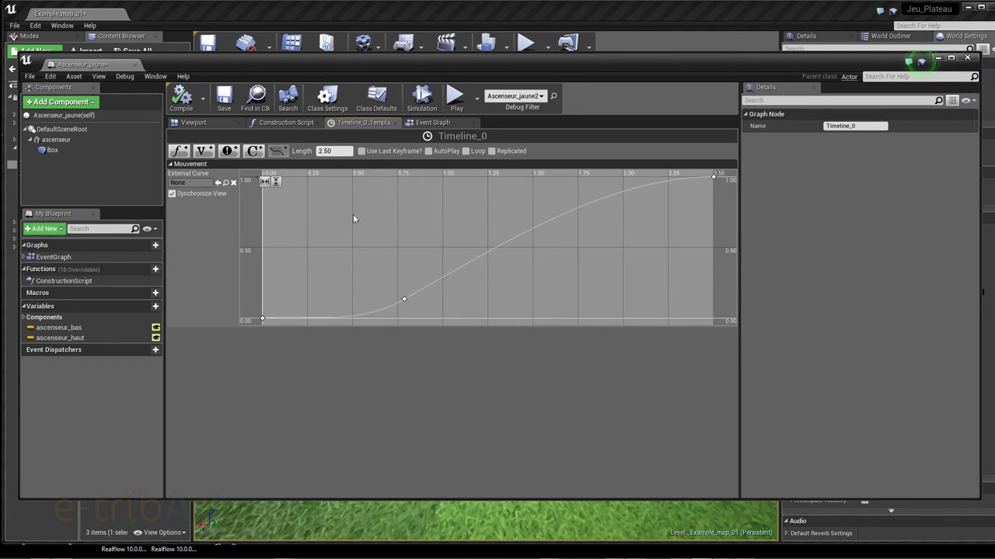
{"action": "left_click", "coordinate": [325, 151]}
{"action": "left_click", "coordinate": [263, 320]}
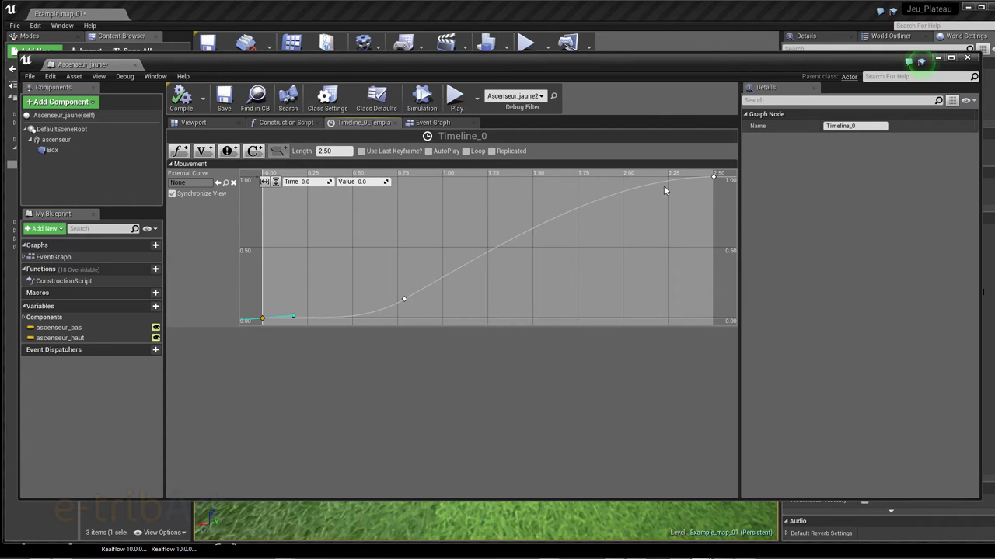
{"action": "mouse_move", "coordinate": [715, 179]}
{"action": "left_click", "coordinate": [404, 300]}
{"action": "left_click", "coordinate": [430, 124]}
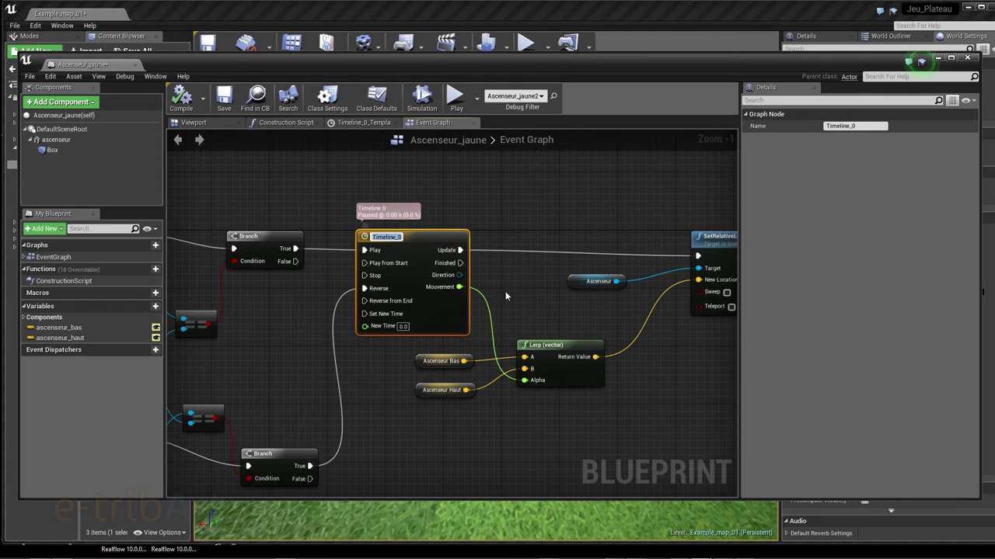
{"action": "left_click", "coordinate": [564, 345], "text": "ctrl"}
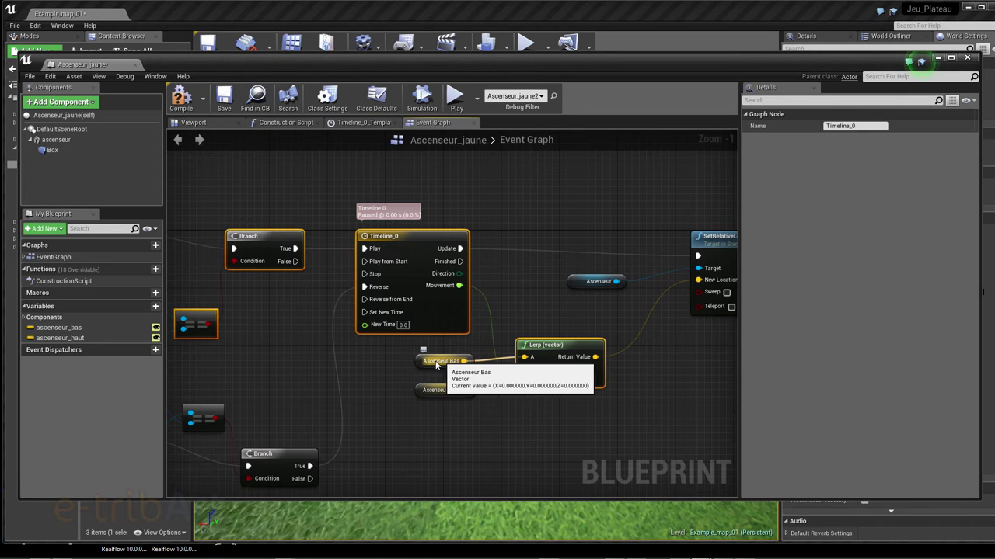
Step: Check the Ascenseur Bas getter's default, then add the new Boolean variable NewVar_0
{"action": "left_click", "coordinate": [442, 359]}
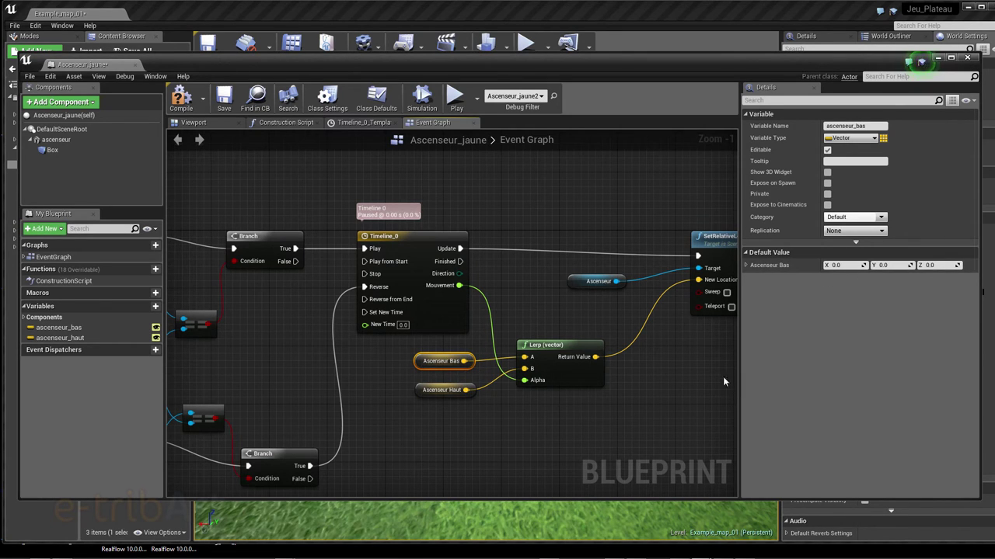
{"action": "right_click_drag", "start_coordinate": [723, 382], "coordinate": [647, 371]}
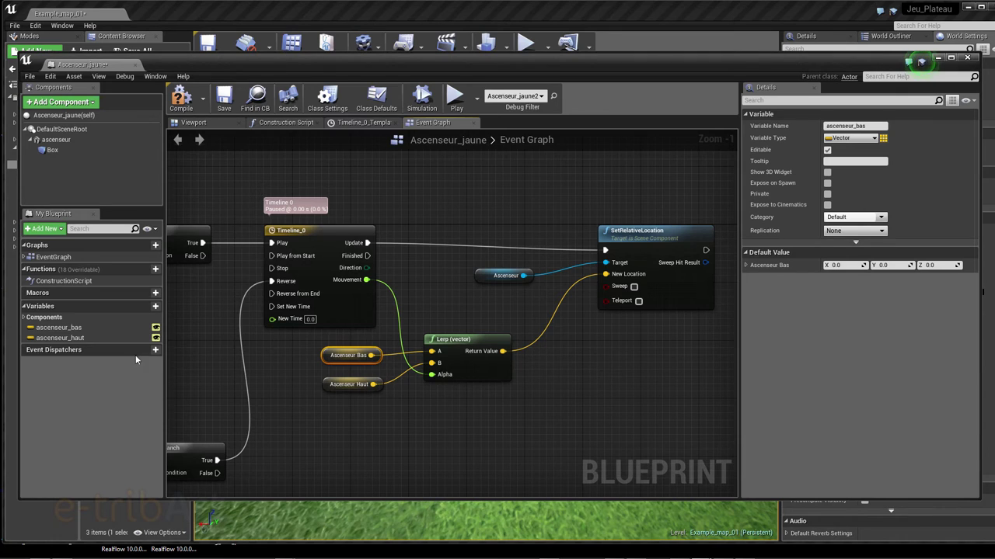
{"action": "left_click", "coordinate": [137, 306]}
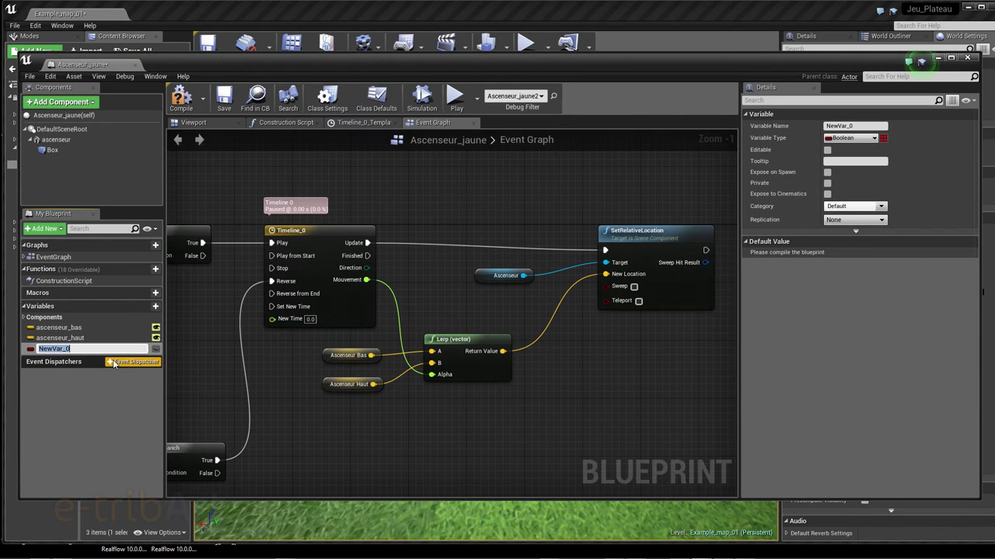
Step: Rename NewVar_0 to vect, make it a single Vector variable, and compile the blueprint
{"action": "type", "text": "vect"}
{"action": "key", "text": "Return"}
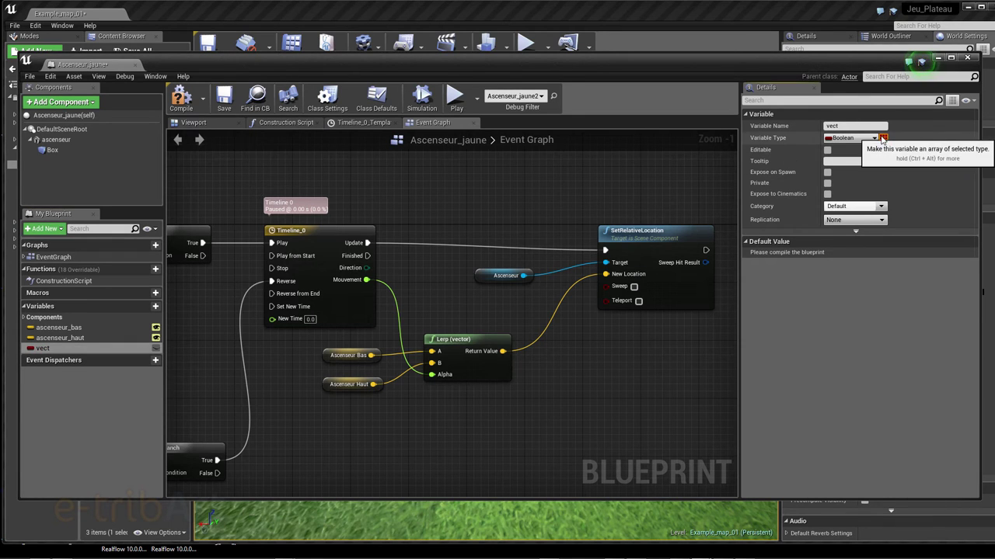
{"action": "left_click", "coordinate": [882, 138]}
{"action": "left_click", "coordinate": [873, 138]}
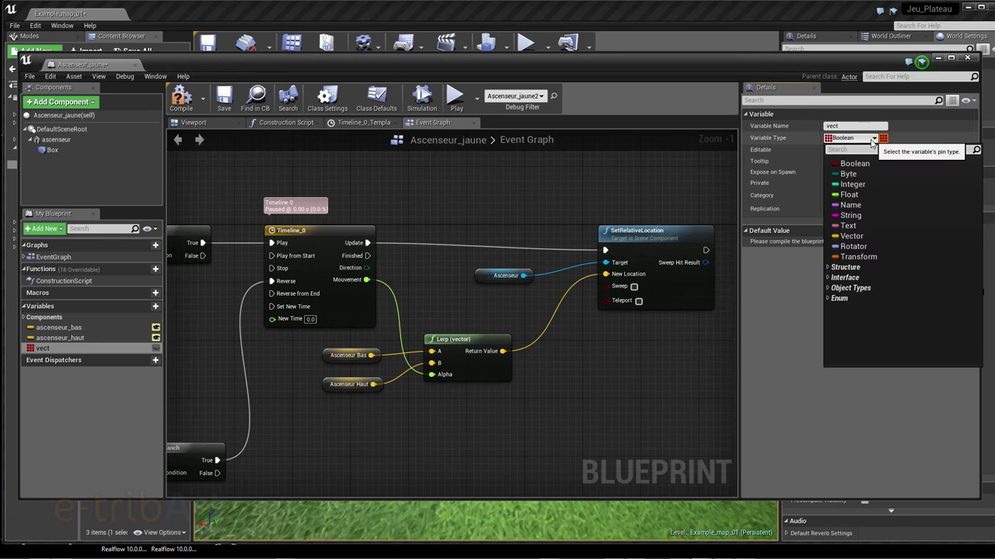
{"action": "left_click", "coordinate": [845, 235]}
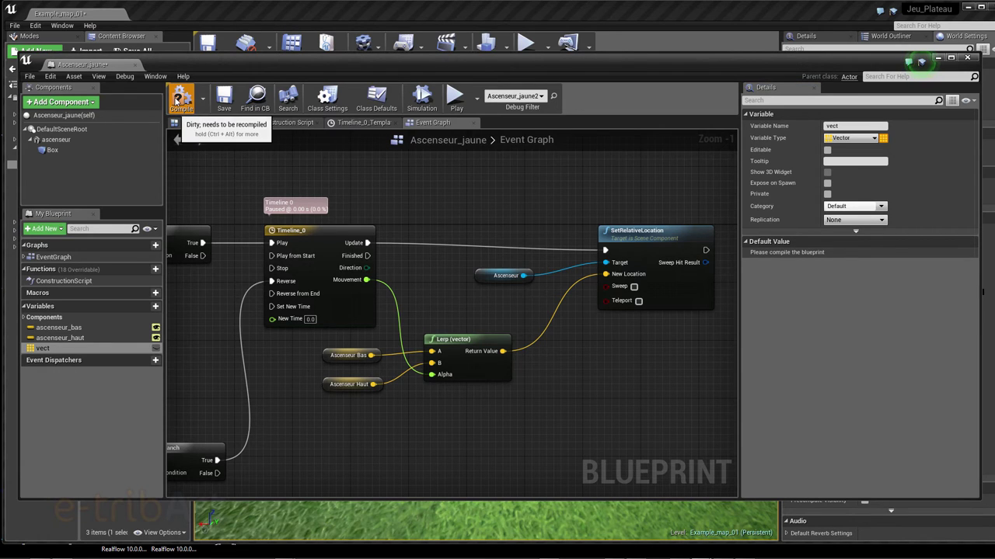
{"action": "left_click", "coordinate": [179, 99]}
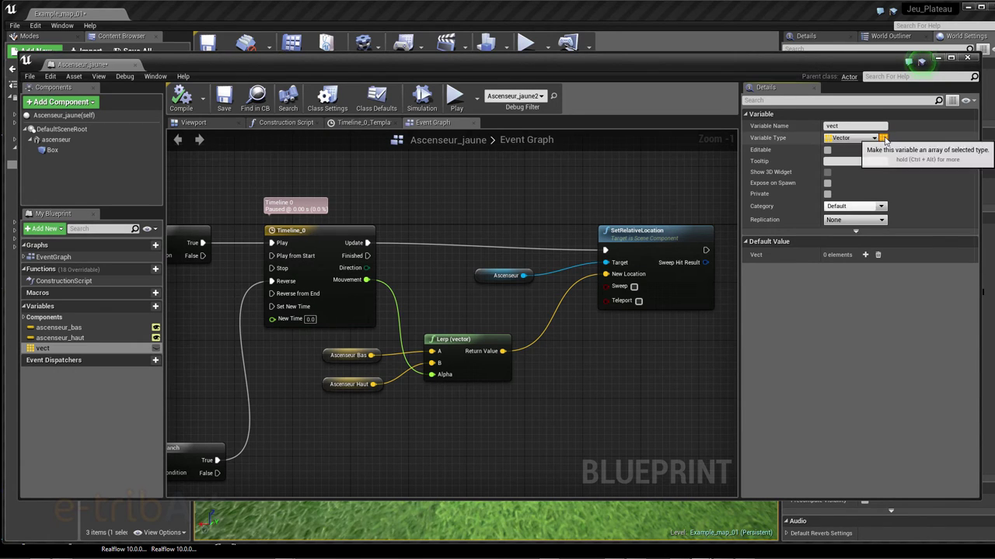
{"action": "left_click", "coordinate": [883, 138]}
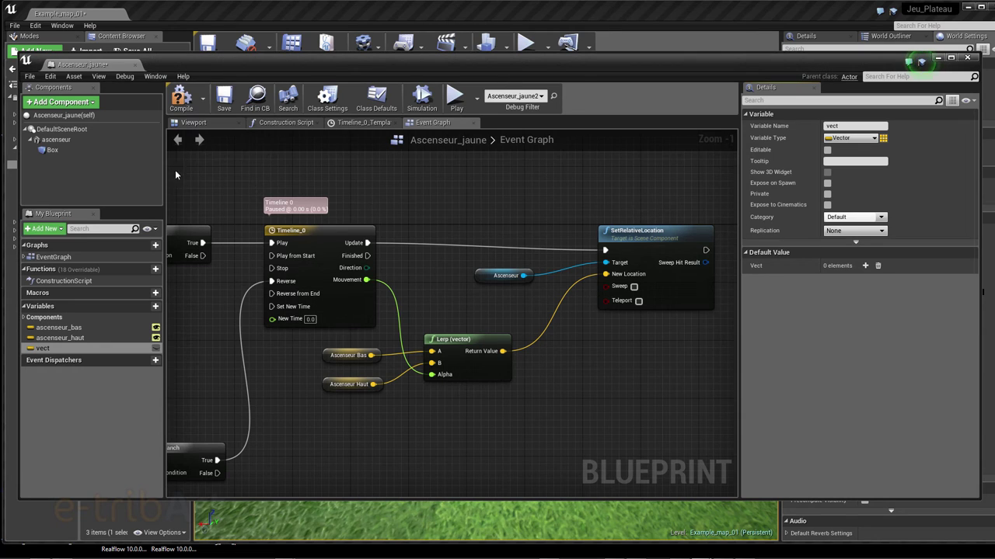
{"action": "left_click", "coordinate": [180, 99]}
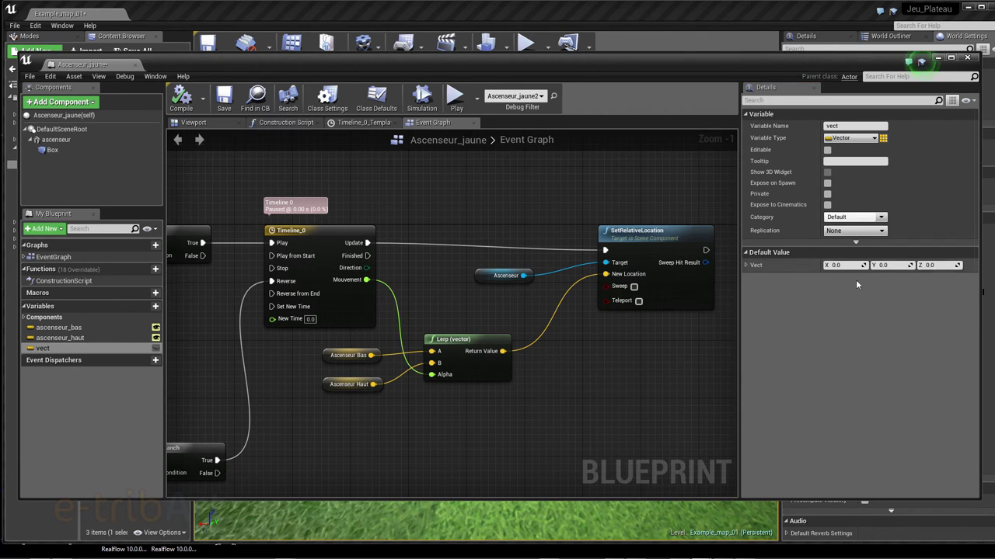
{"action": "left_click", "coordinate": [342, 354]}
{"action": "left_click", "coordinate": [347, 384]}
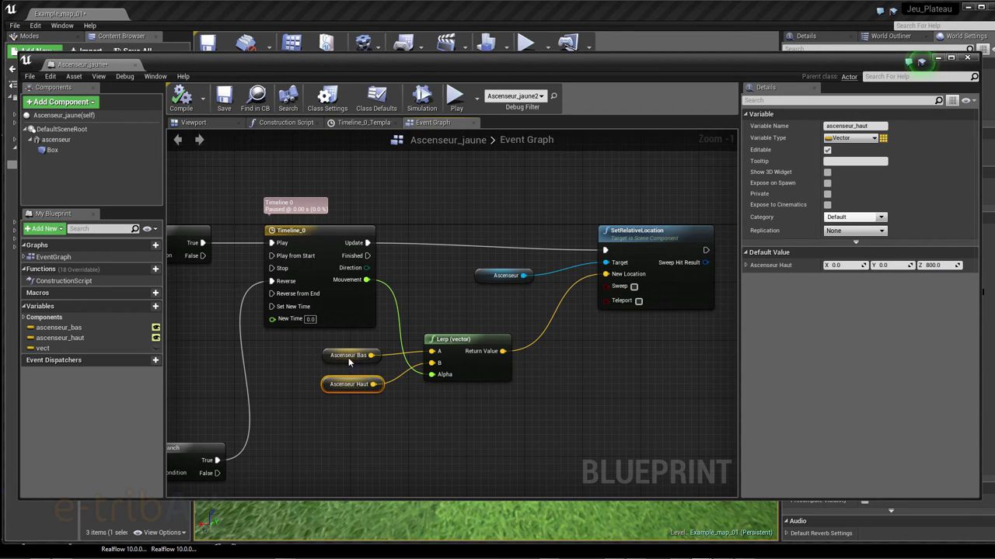
{"action": "mouse_move", "coordinate": [365, 388]}
{"action": "mouse_move", "coordinate": [432, 352]}
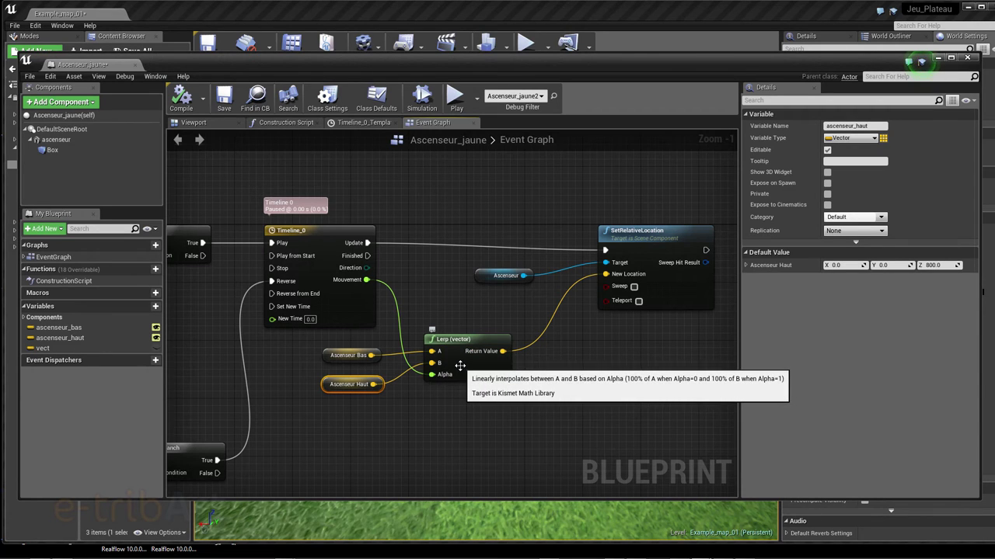
{"action": "mouse_move", "coordinate": [352, 355]}
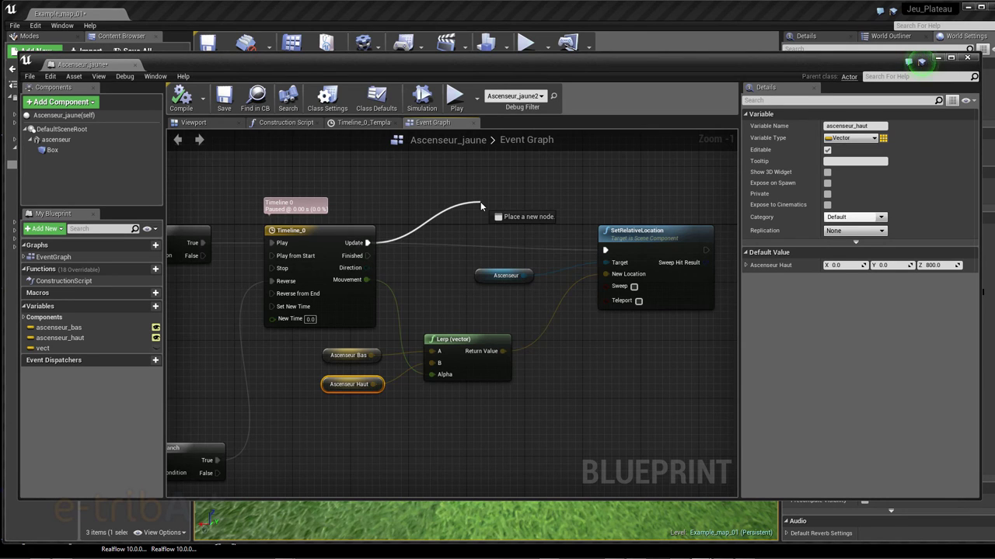
Step: Wire Timeline_0's Update output into a new SetRelativeLocation node targeting the ascenseur component
{"action": "left_click_drag", "start_coordinate": [368, 242], "coordinate": [483, 208]}
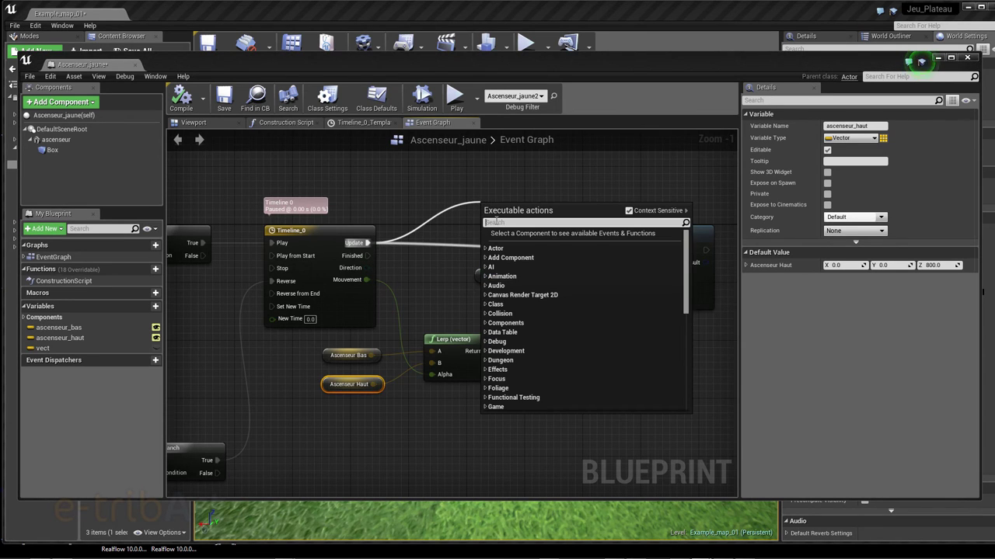
{"action": "type", "text": "setrela"}
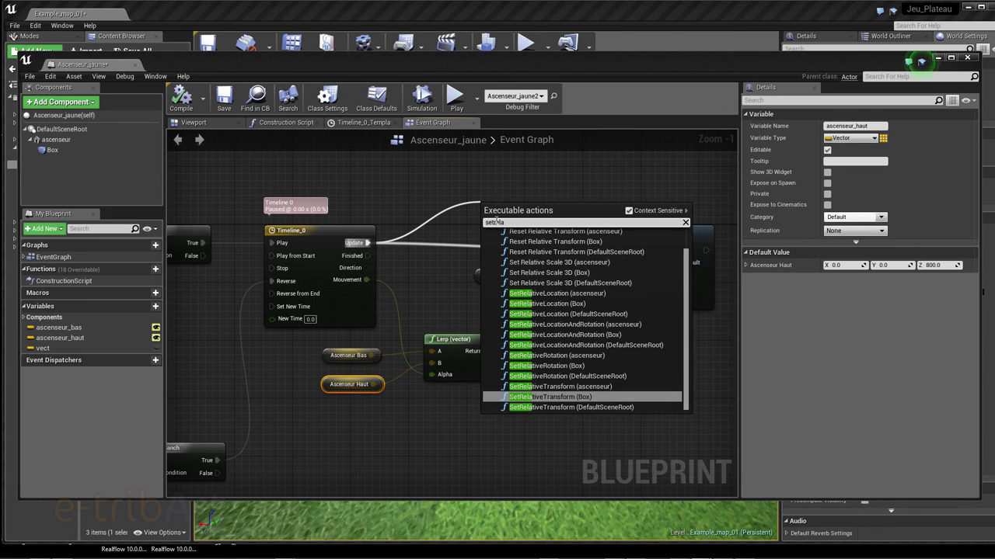
{"action": "type", "text": "tive"}
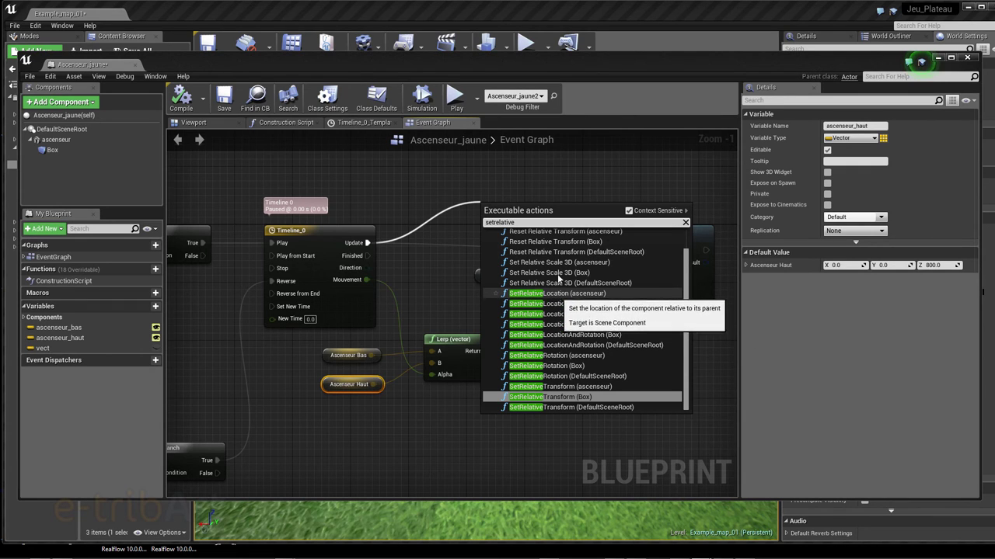
{"action": "left_click", "coordinate": [544, 293]}
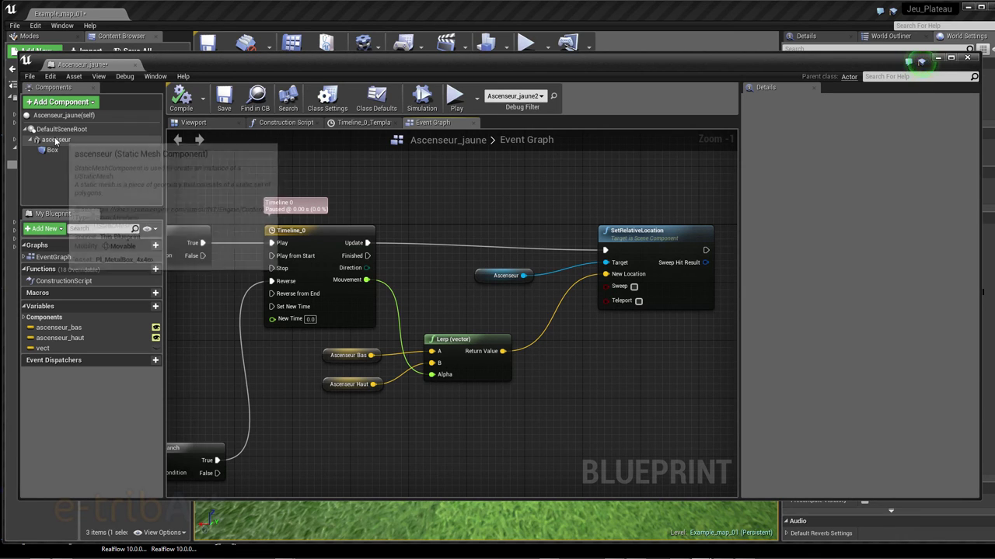
Step: Remove a stray ascenseur reference node and lower the blueprint window to reveal the elevator platform
{"action": "mouse_move", "coordinate": [56, 139]}
{"action": "left_mouse_down"}
{"action": "mouse_move", "coordinate": [398, 160]}
{"action": "mouse_move", "coordinate": [444, 182]}
{"action": "left_mouse_up"}
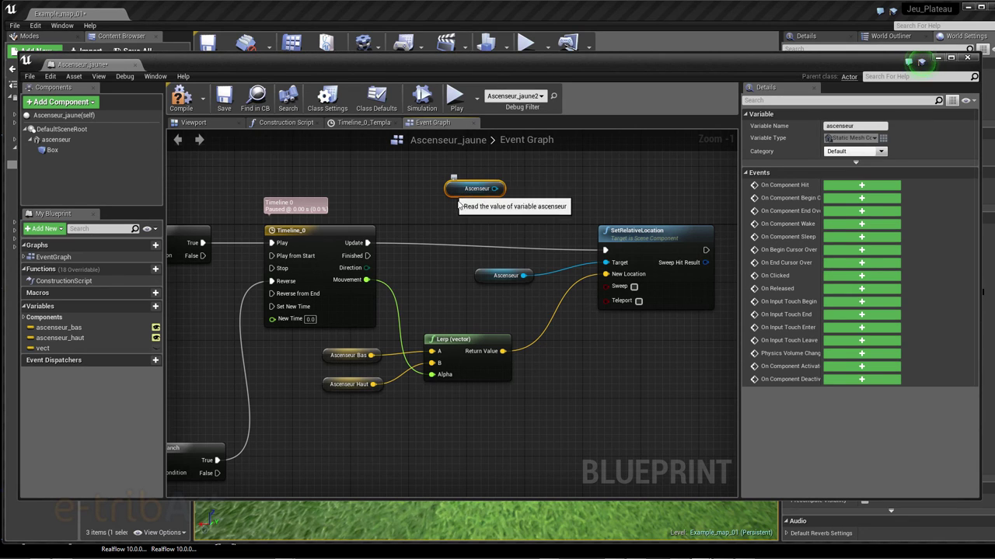
{"action": "key", "text": "Delete"}
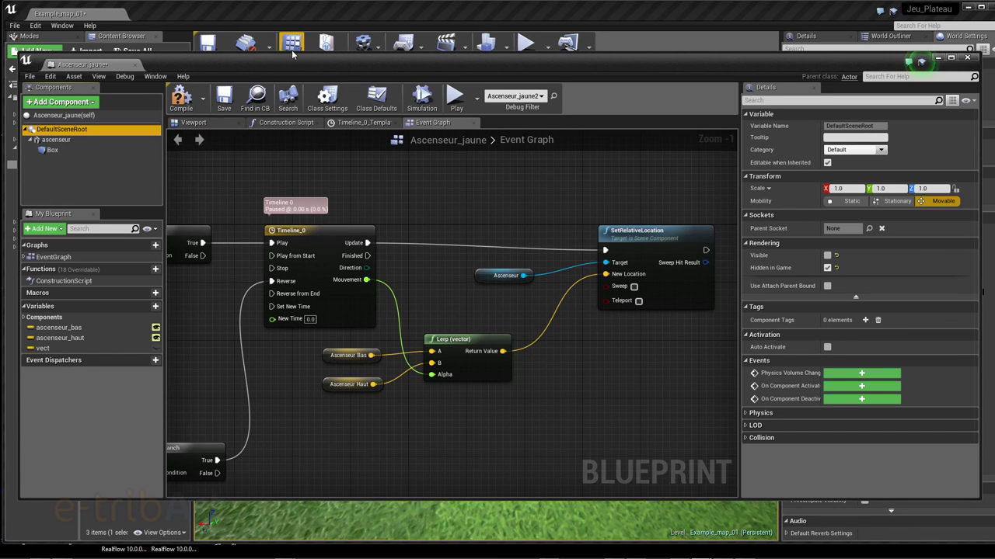
{"action": "left_click_drag", "start_coordinate": [291, 59], "coordinate": [349, 384]}
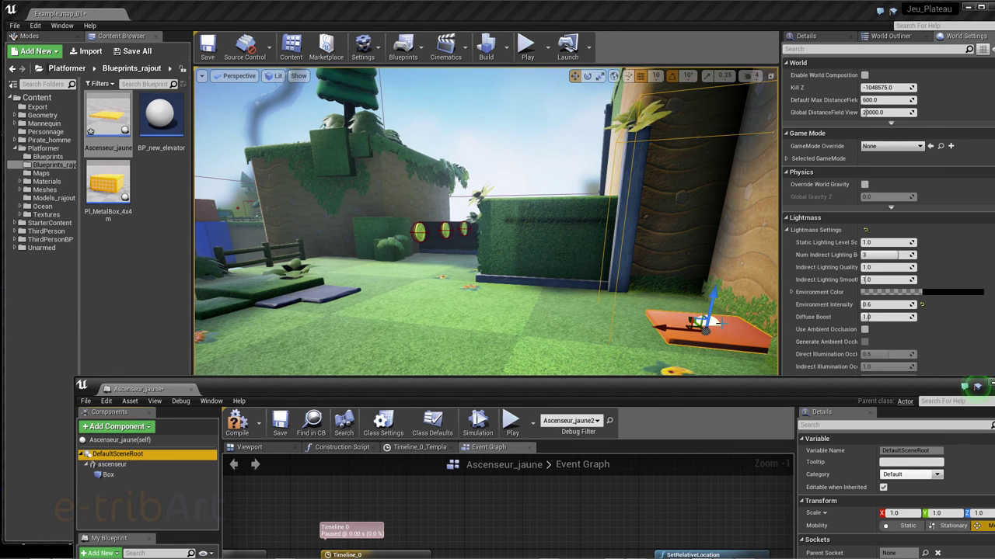
Step: Rearrange the blueprint window and zoom out to -4 so the whole elevator graph shows under the level
{"action": "left_click_drag", "start_coordinate": [667, 388], "coordinate": [614, 73]}
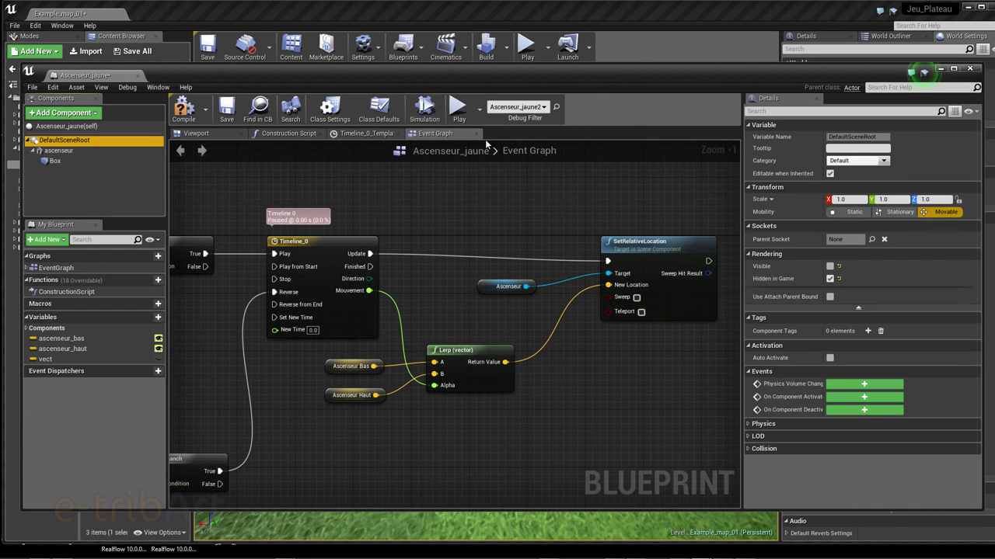
{"action": "left_click_drag", "start_coordinate": [481, 76], "coordinate": [509, 136]}
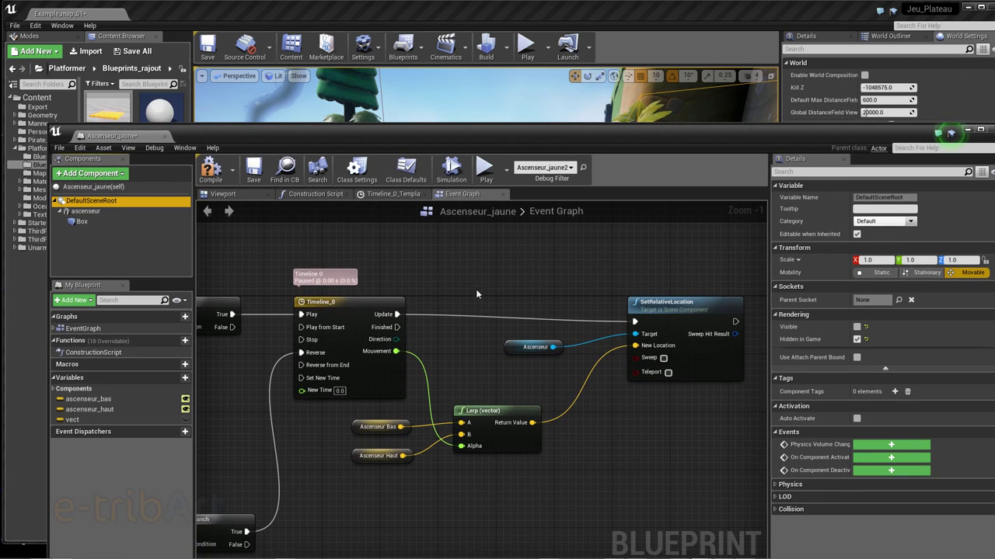
{"action": "scroll", "coordinate": [476, 292], "scroll_direction": "down", "scroll_amount": 1}
{"action": "scroll", "coordinate": [474, 293], "scroll_direction": "down", "scroll_amount": 2}
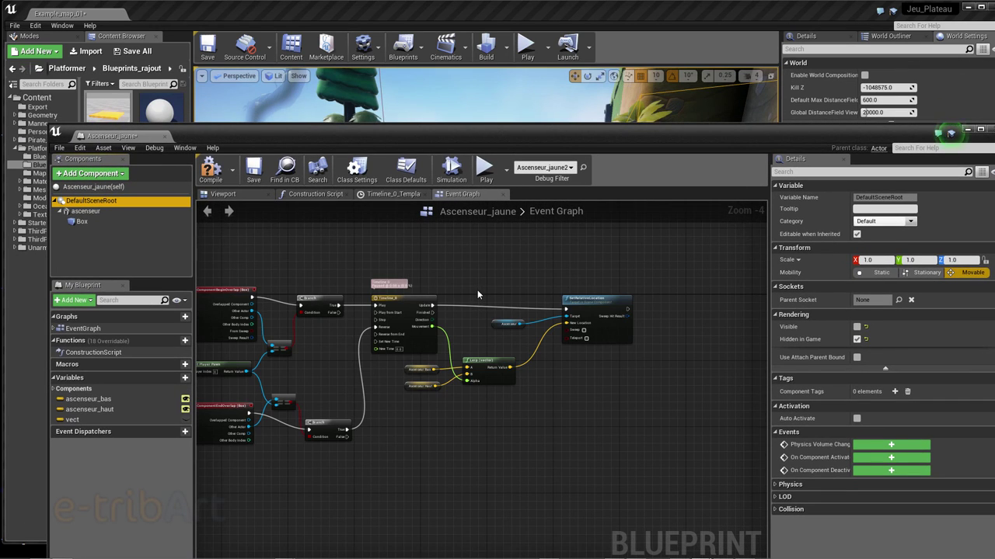
{"action": "right_click_drag", "start_coordinate": [478, 293], "coordinate": [519, 237]}
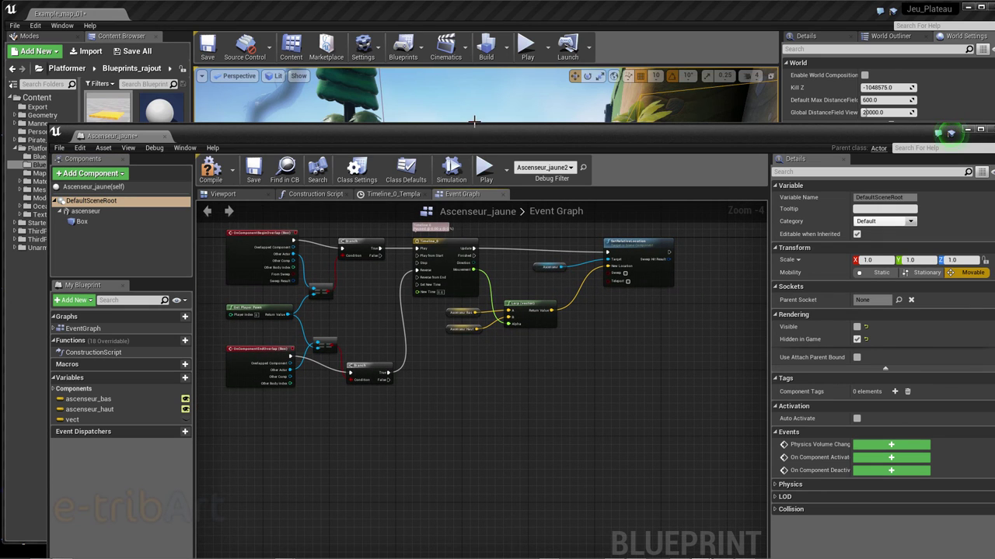
{"action": "mouse_move", "coordinate": [474, 122]}
{"action": "left_mouse_down"}
{"action": "mouse_move", "coordinate": [474, 319]}
{"action": "mouse_move", "coordinate": [465, 315]}
{"action": "mouse_move", "coordinate": [476, 487]}
{"action": "mouse_move", "coordinate": [472, 330]}
{"action": "left_mouse_up"}
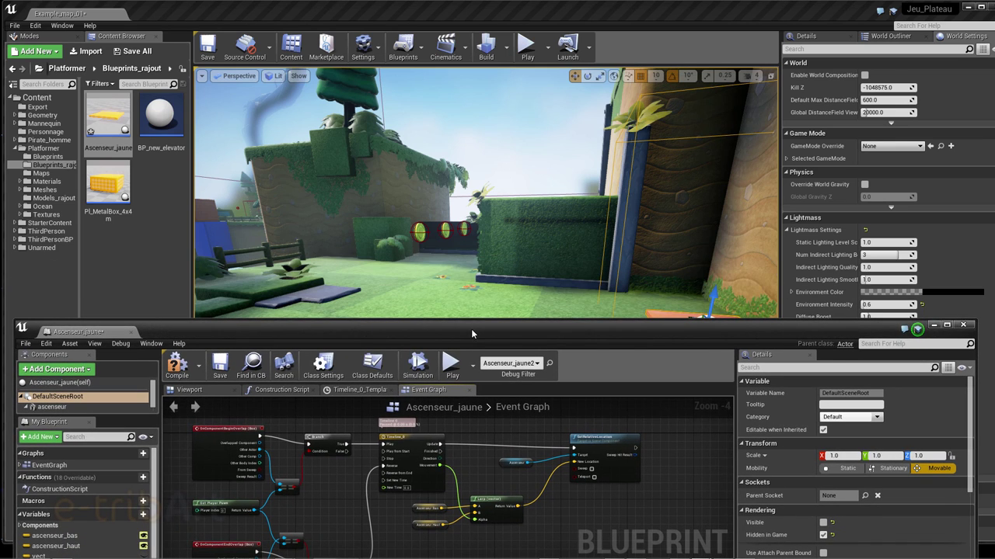
Step: Play-test the level to try the yellow elevator, then stop the session with Esc
{"action": "left_click", "coordinate": [526, 49]}
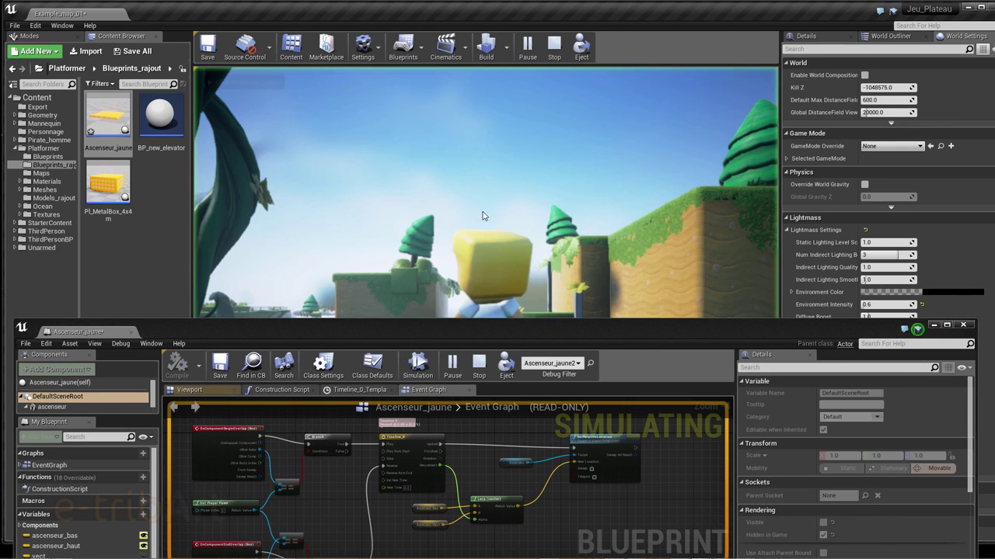
{"action": "left_click", "coordinate": [445, 294]}
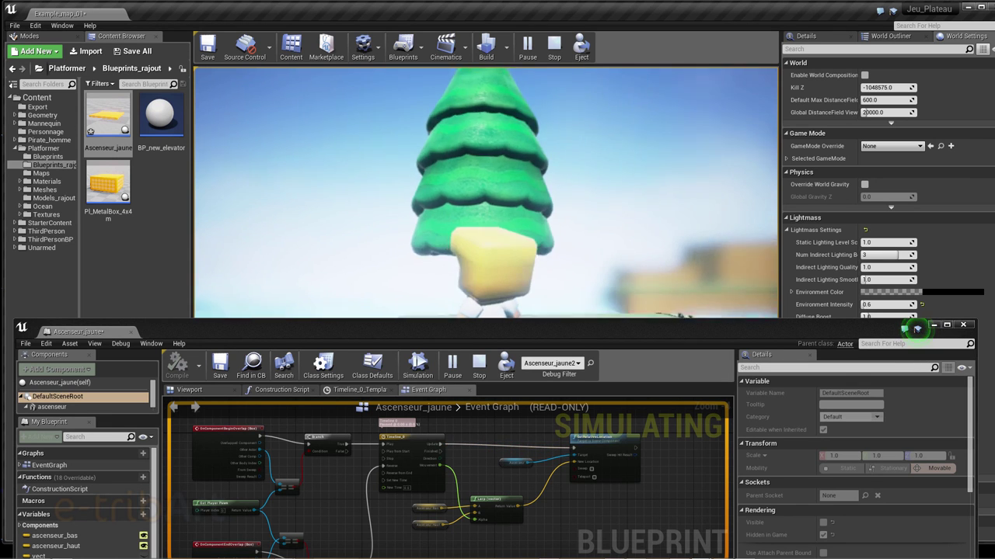
{"action": "key", "text": "Escape"}
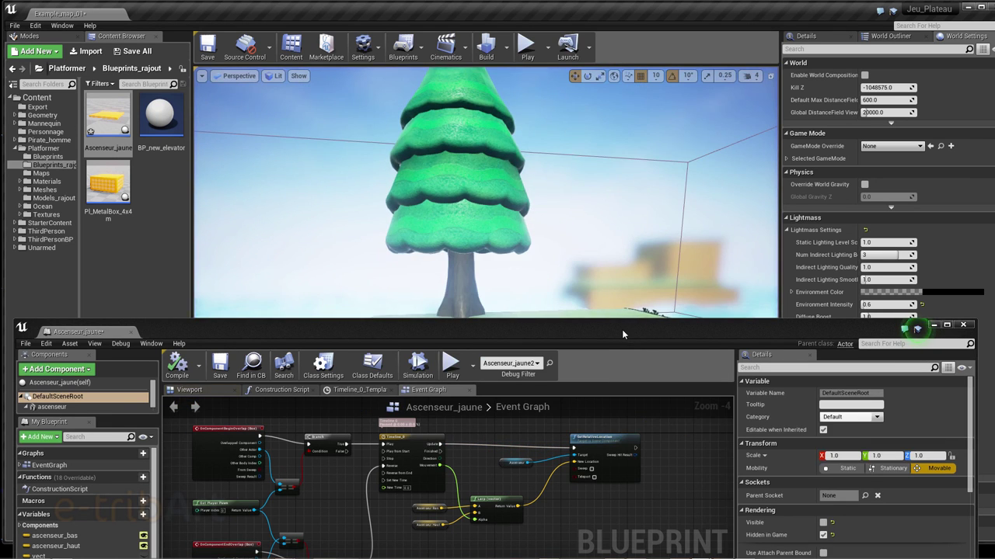
Step: Enlarge the blueprint window over the level, zoom the graph to -3, and nudge Timeline_0 slightly
{"action": "left_click_drag", "start_coordinate": [622, 330], "coordinate": [620, 121]}
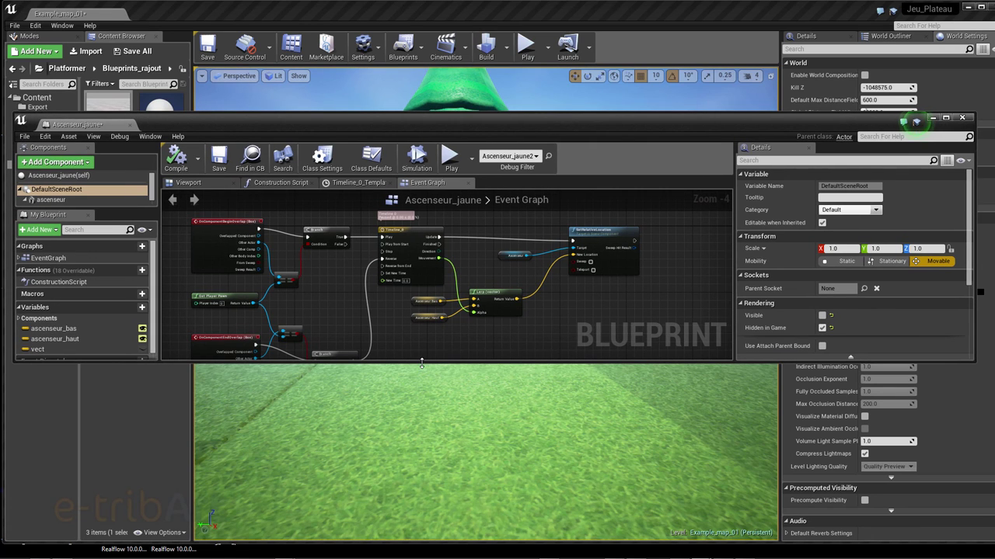
{"action": "left_click_drag", "start_coordinate": [422, 365], "coordinate": [422, 498]}
{"action": "scroll", "coordinate": [381, 437], "scroll_direction": "up", "scroll_amount": 2}
{"action": "scroll", "coordinate": [380, 437], "scroll_direction": "up", "scroll_amount": 1}
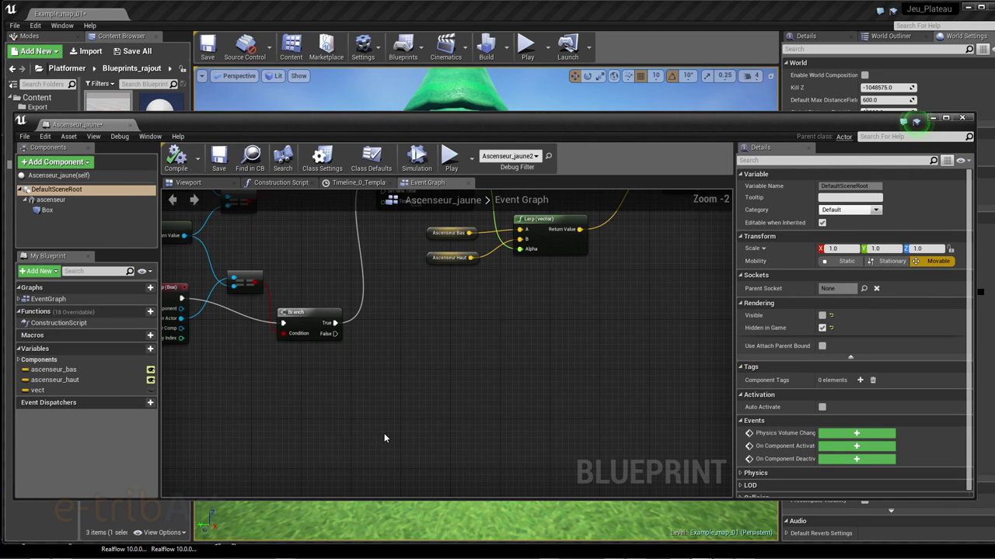
{"action": "scroll", "coordinate": [384, 433], "scroll_direction": "up", "scroll_amount": 2}
{"action": "scroll", "coordinate": [387, 434], "scroll_direction": "down", "scroll_amount": 7}
{"action": "scroll", "coordinate": [400, 433], "scroll_direction": "up", "scroll_amount": 1}
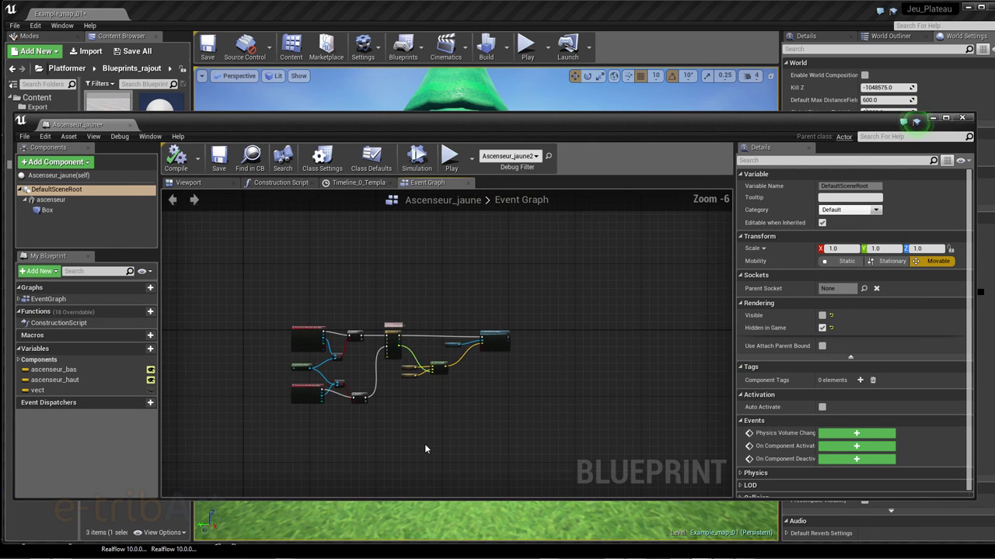
{"action": "scroll", "coordinate": [447, 437], "scroll_direction": "up", "scroll_amount": 1}
{"action": "scroll", "coordinate": [457, 424], "scroll_direction": "up", "scroll_amount": 1}
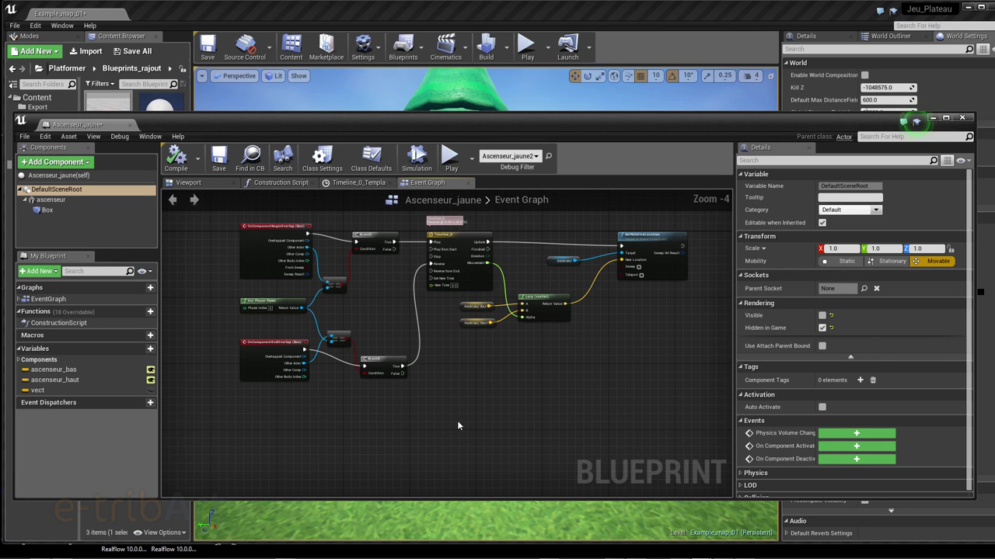
{"action": "scroll", "coordinate": [458, 426], "scroll_direction": "up", "scroll_amount": 1}
{"action": "right_click_drag", "start_coordinate": [455, 422], "coordinate": [486, 496]}
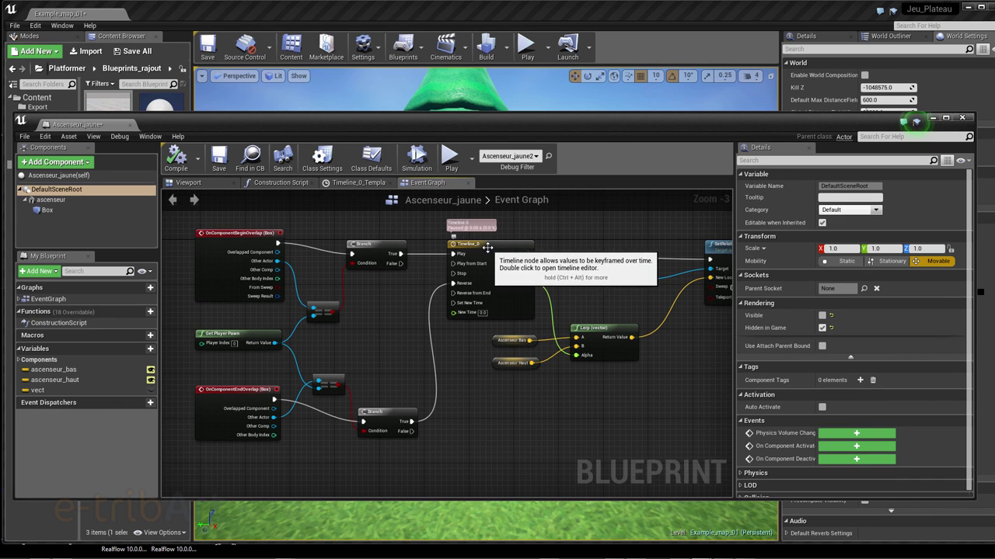
{"action": "left_click_drag", "start_coordinate": [488, 248], "coordinate": [482, 252]}
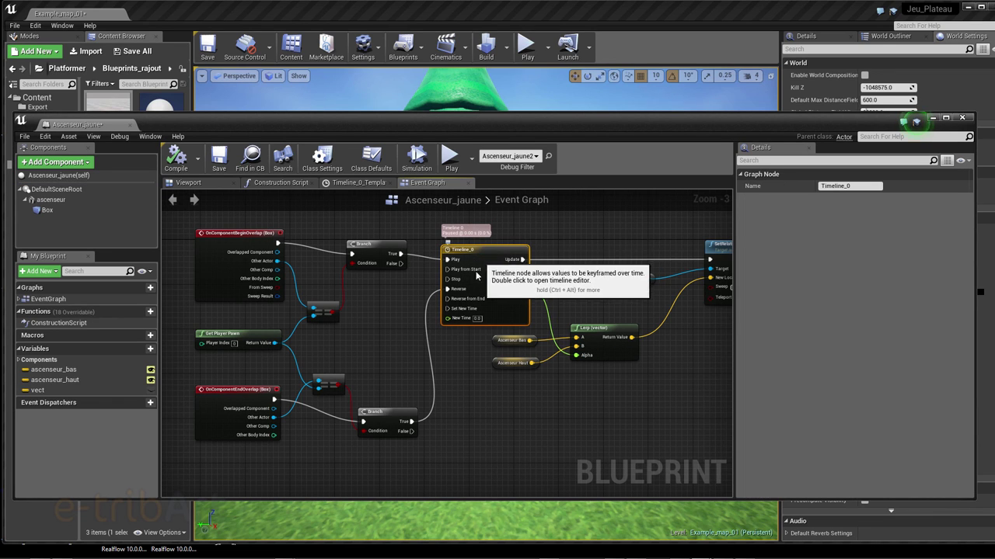